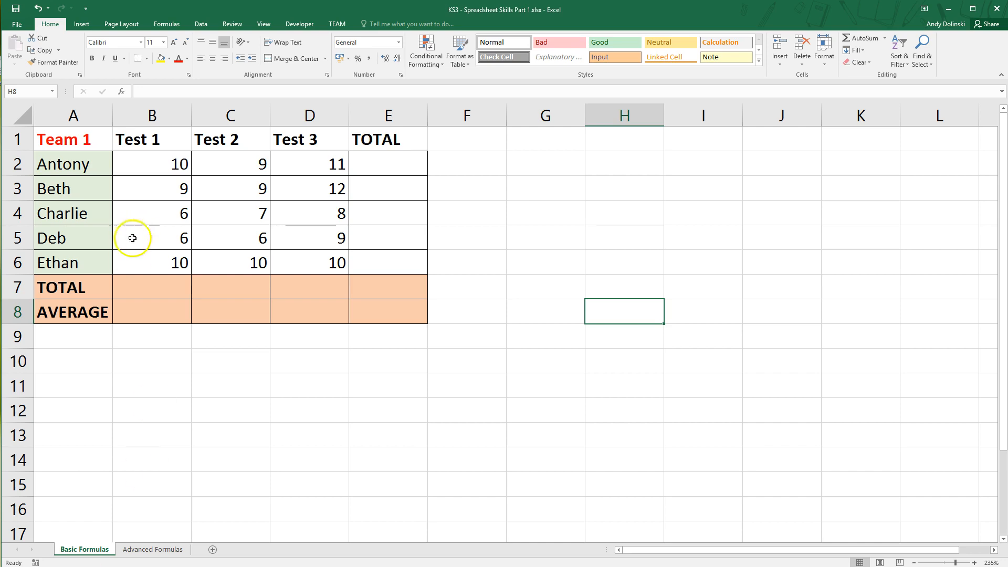
Enter the notes "spreadsheets", "formulas" and "calculate" in cells G2, G3 and G4.
{"action": "left_click", "coordinate": [525, 165]}
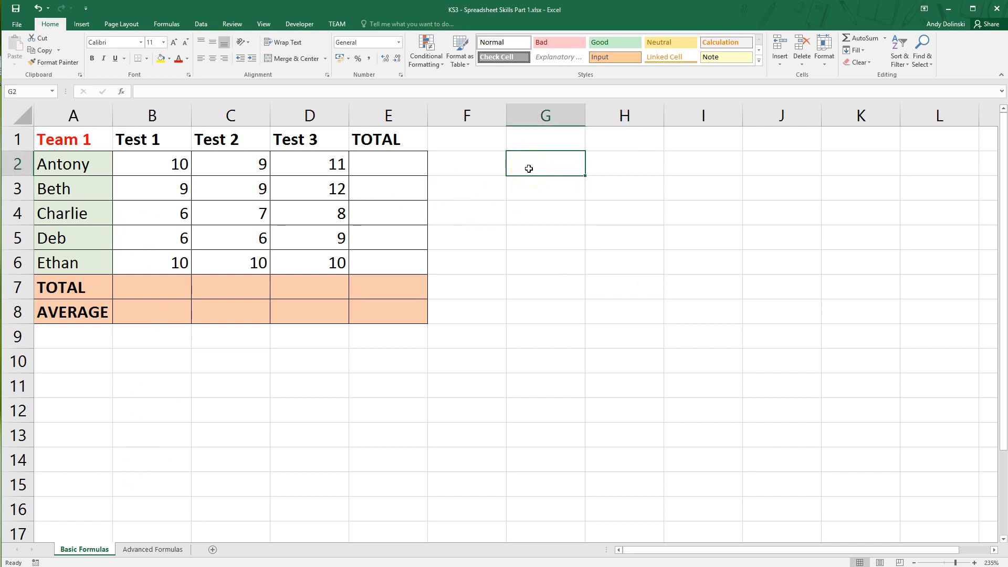
{"action": "type", "text": "spreadsheets"}
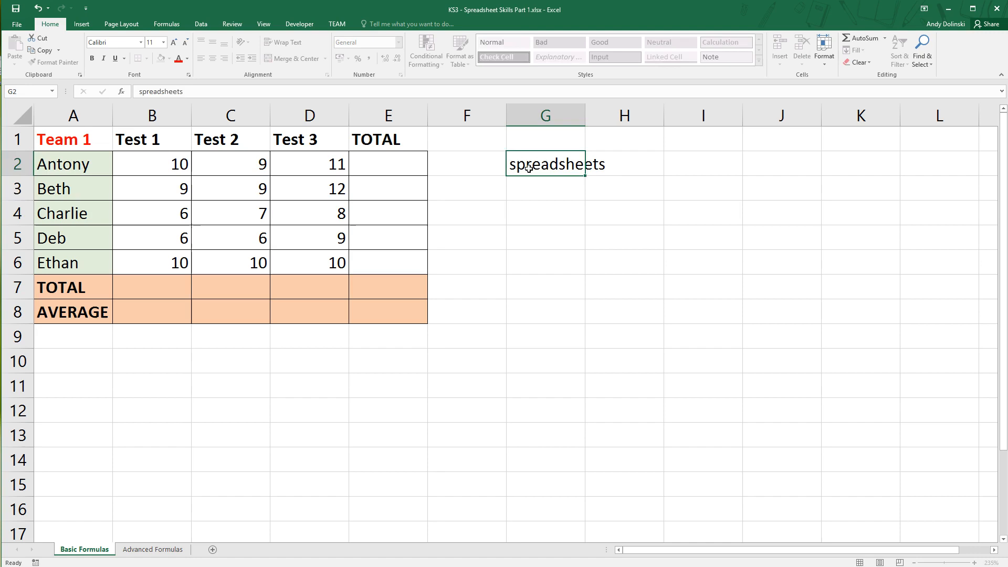
{"action": "key", "text": "Return"}
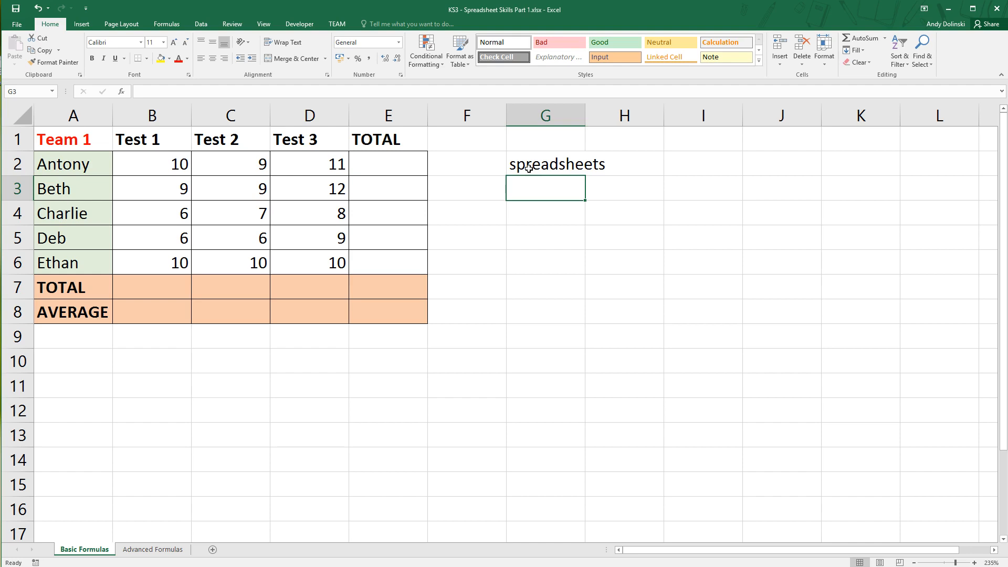
{"action": "type", "text": "formulas"}
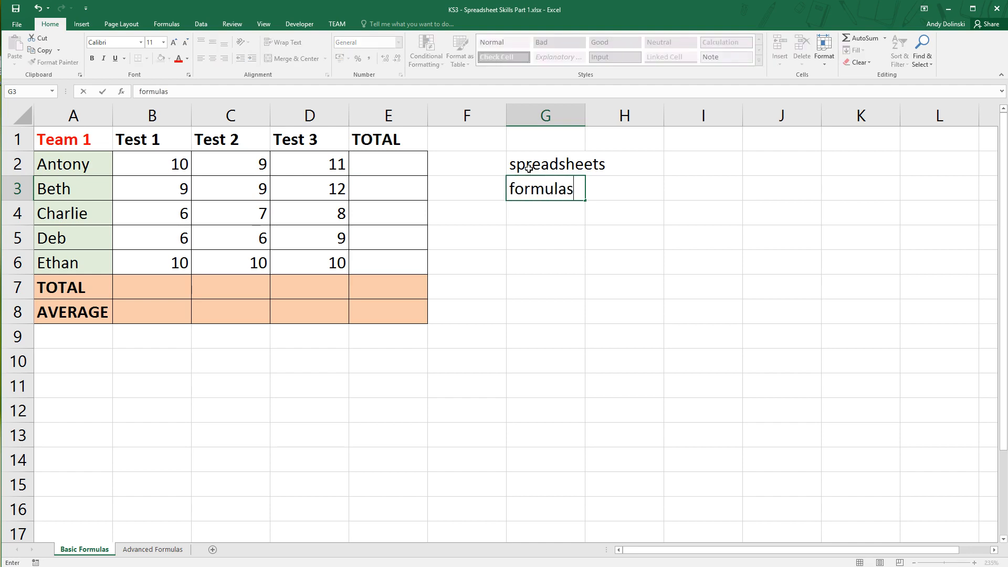
{"action": "key", "text": "Return"}
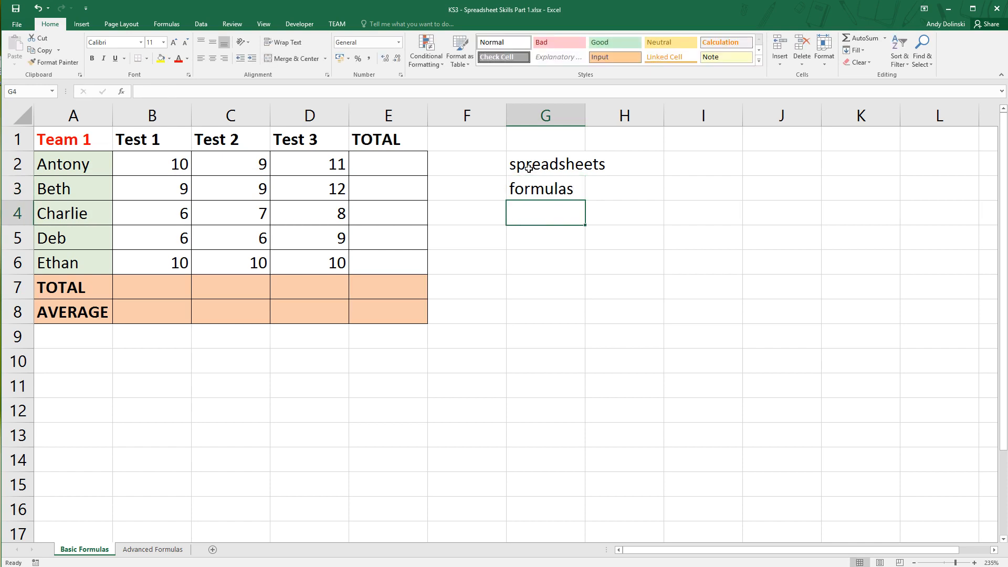
{"action": "type", "text": "calculate"}
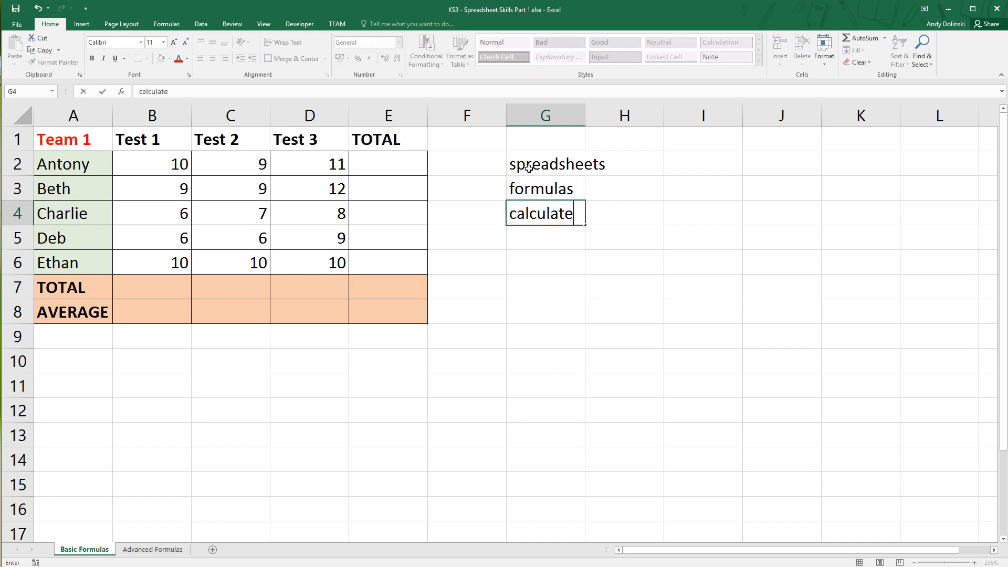
{"action": "key", "text": "Return"}
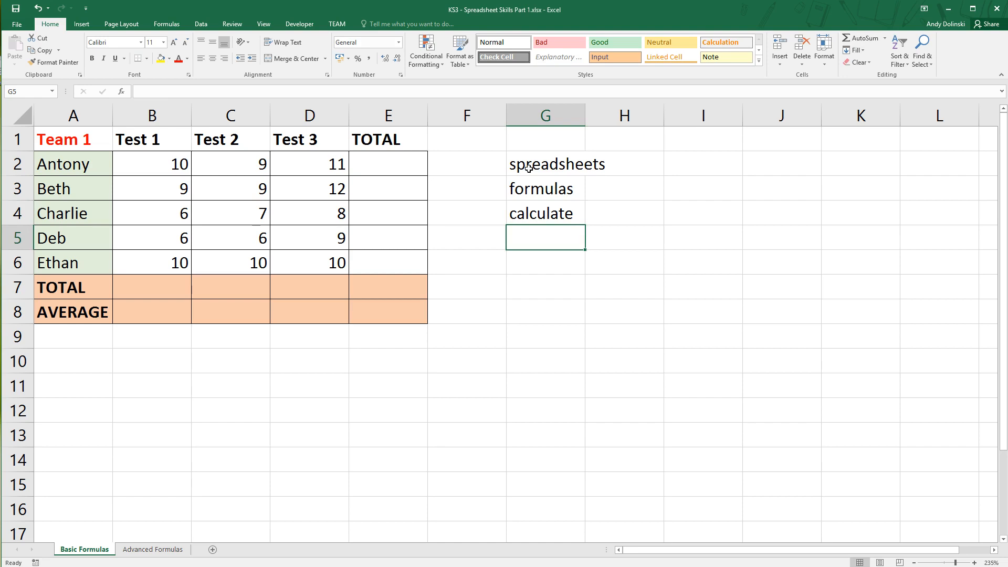
Leave G5 blank, enter an equals sign in G6 and "cell references" in G7.
{"action": "key", "text": "Return"}
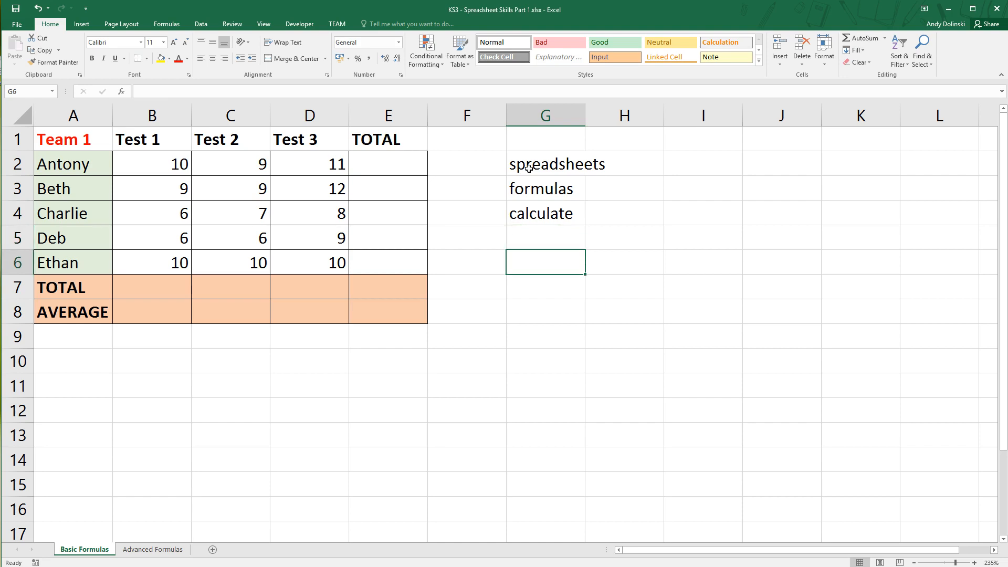
{"action": "type", "text": "="}
{"action": "key", "text": "Return"}
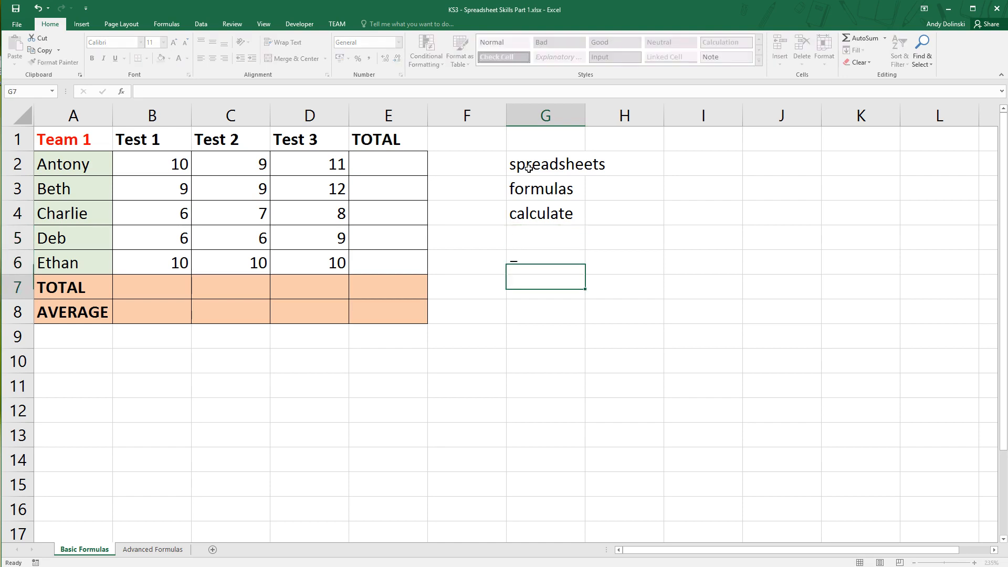
{"action": "type", "text": "cell e"}
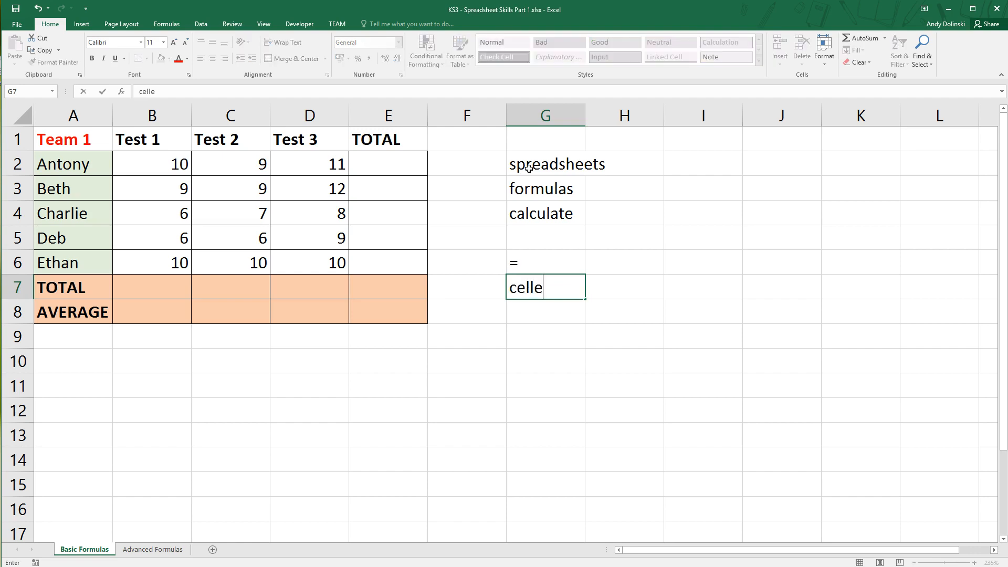
{"action": "key", "text": "BackSpace"}
{"action": "type", "text": "refences"}
{"action": "key", "text": "BackSpace"}
{"action": "key", "text": "BackSpace"}
{"action": "key", "text": "BackSpace"}
{"action": "key", "text": "BackSpace"}
{"action": "type", "text": "rences"}
{"action": "key", "text": "Return"}
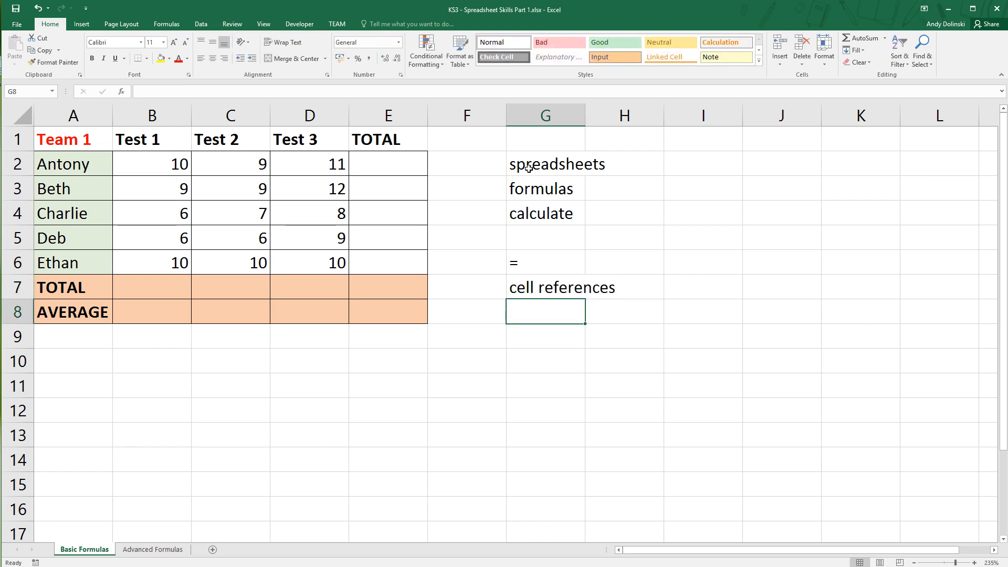
Enter the note "operator + - / *" in cell G8.
{"action": "type", "text": "ope"}
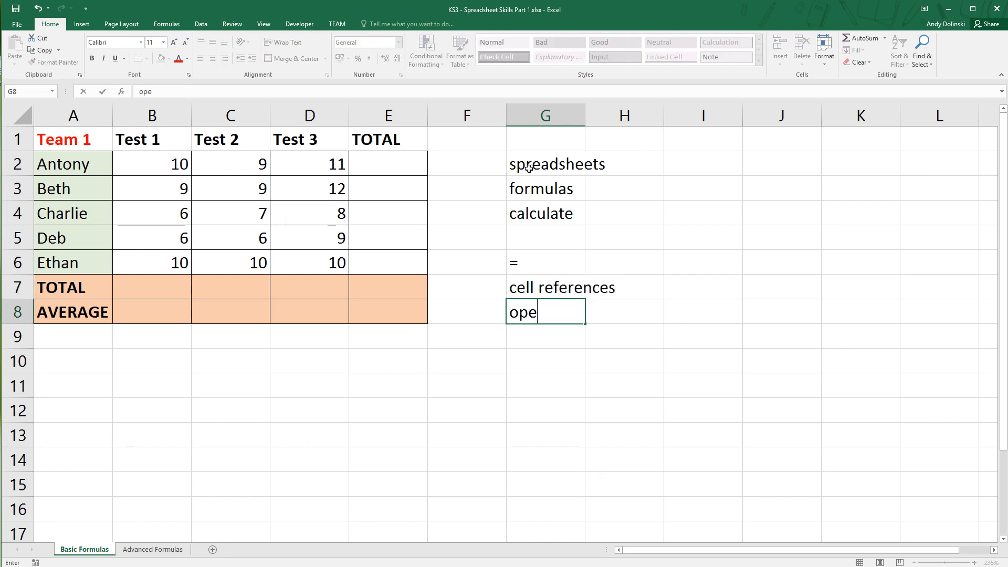
{"action": "type", "text": "rator +"}
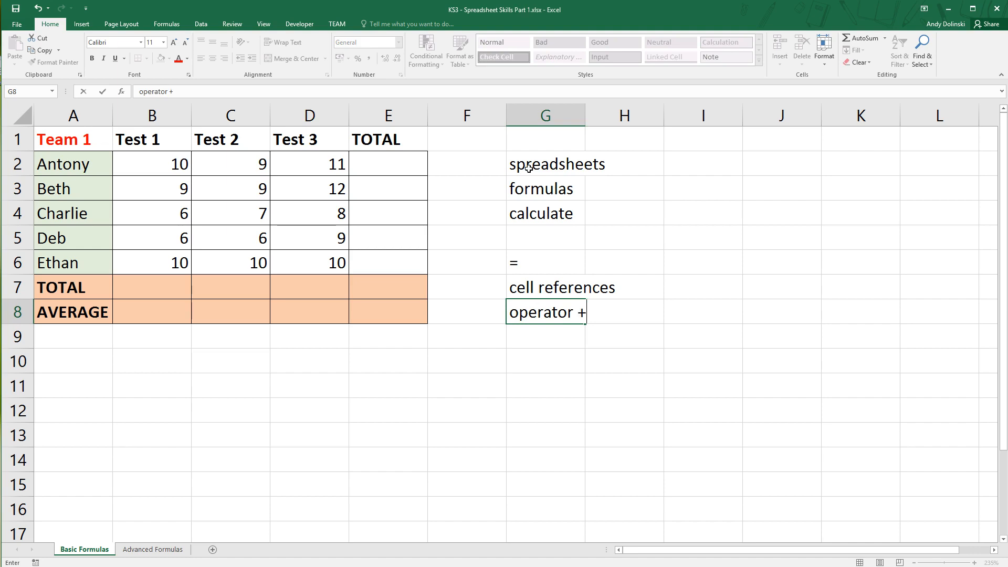
{"action": "type", "text": "  -  /  *"}
{"action": "left_click", "coordinate": [592, 352]}
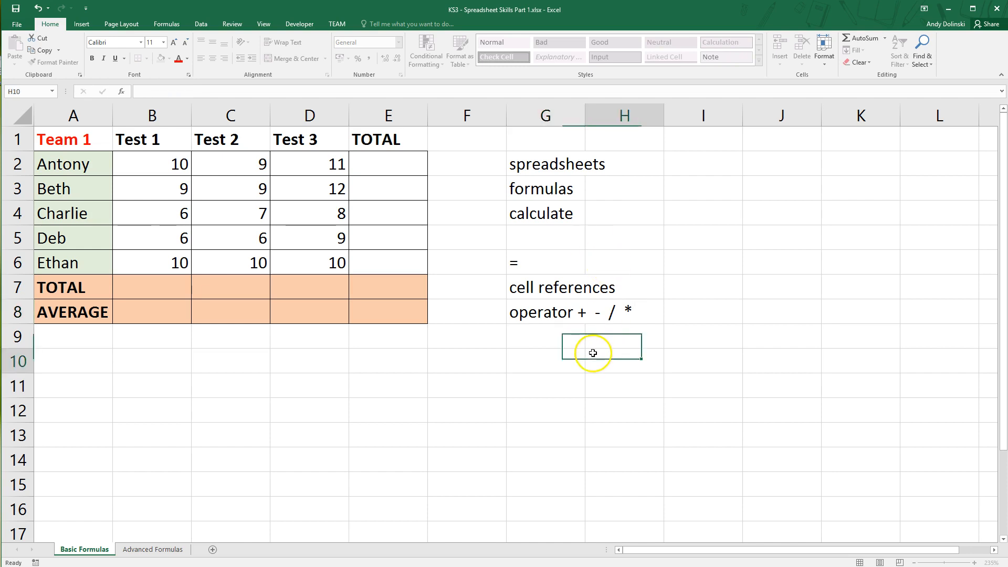
{"action": "left_click", "coordinate": [538, 349]}
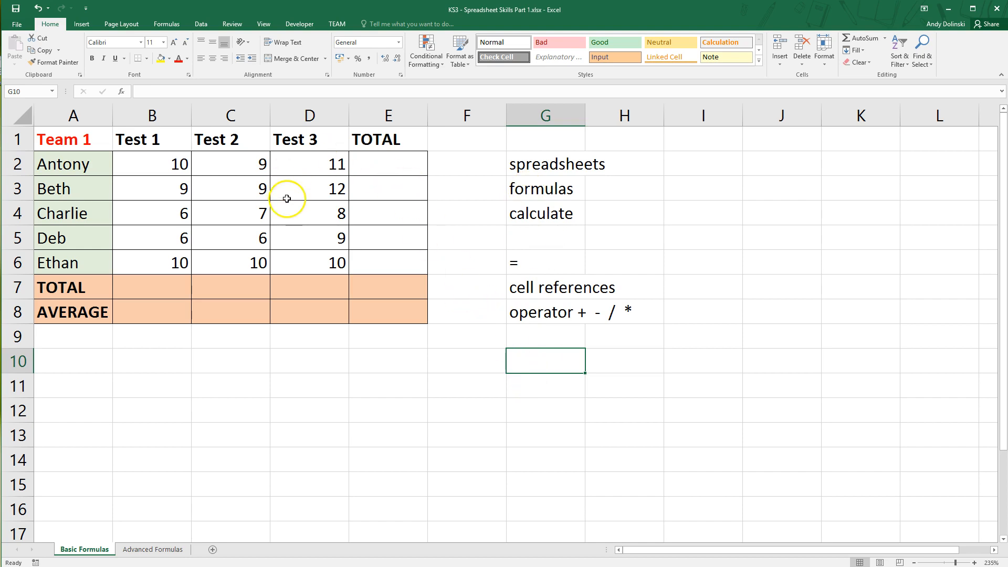
{"action": "left_click", "coordinate": [385, 165]}
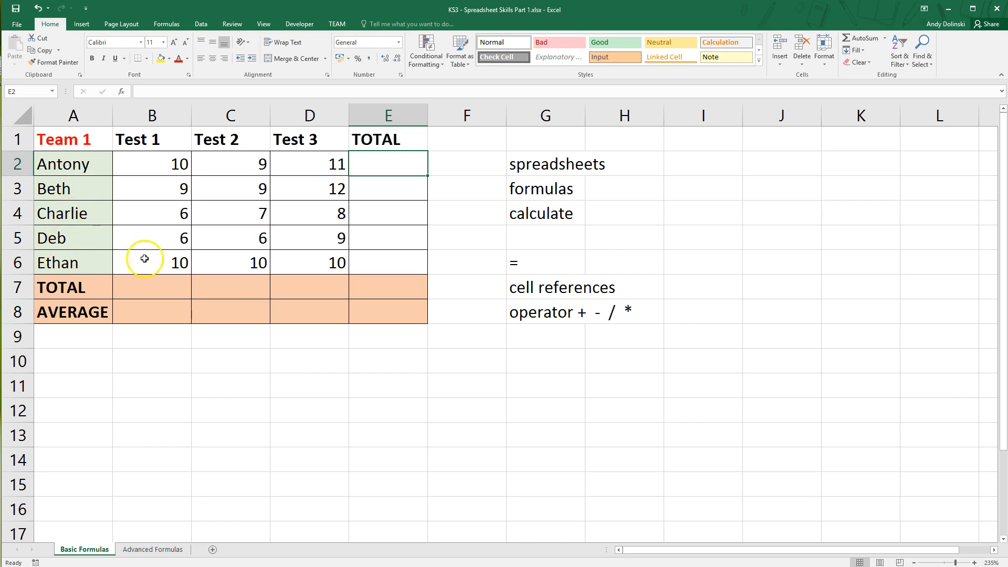
{"action": "scroll", "coordinate": [159, 167], "scroll_direction": "down", "scroll_amount": 1}
{"action": "scroll", "coordinate": [202, 240], "scroll_direction": "down", "scroll_amount": 2}
{"action": "scroll", "coordinate": [207, 261], "scroll_direction": "up", "scroll_amount": 3}
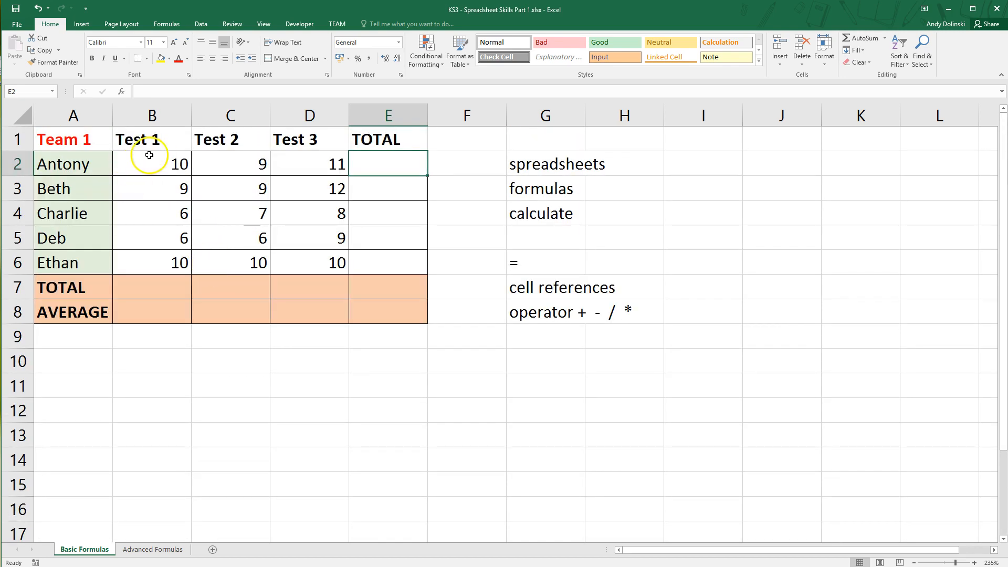
{"action": "left_click_drag", "start_coordinate": [79, 163], "coordinate": [376, 157]}
{"action": "left_click_drag", "start_coordinate": [79, 188], "coordinate": [386, 181]}
Enter the fixed number 30 as the total in cell E2.
{"action": "left_click", "coordinate": [378, 163]}
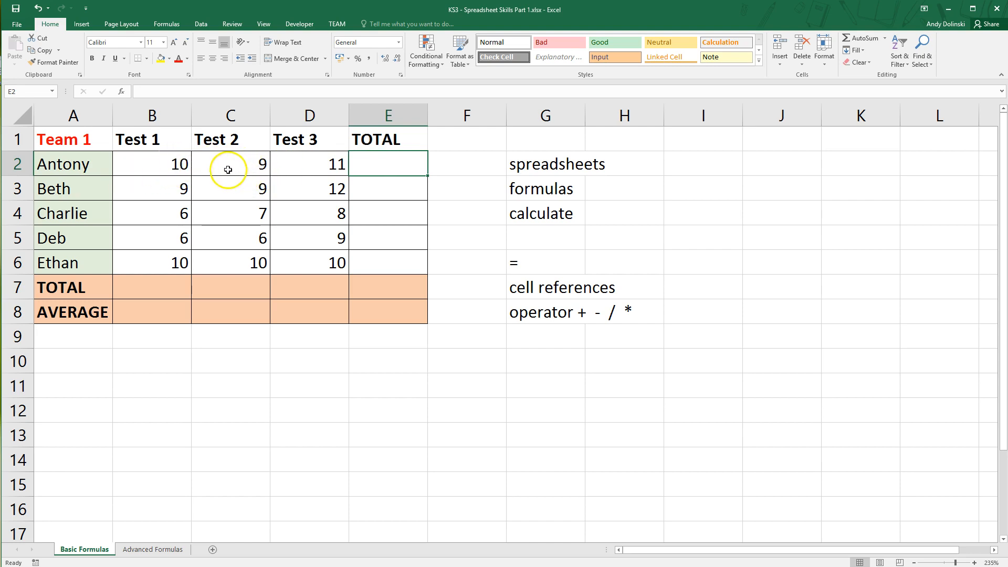
{"action": "type", "text": "30"}
{"action": "key", "text": "Return"}
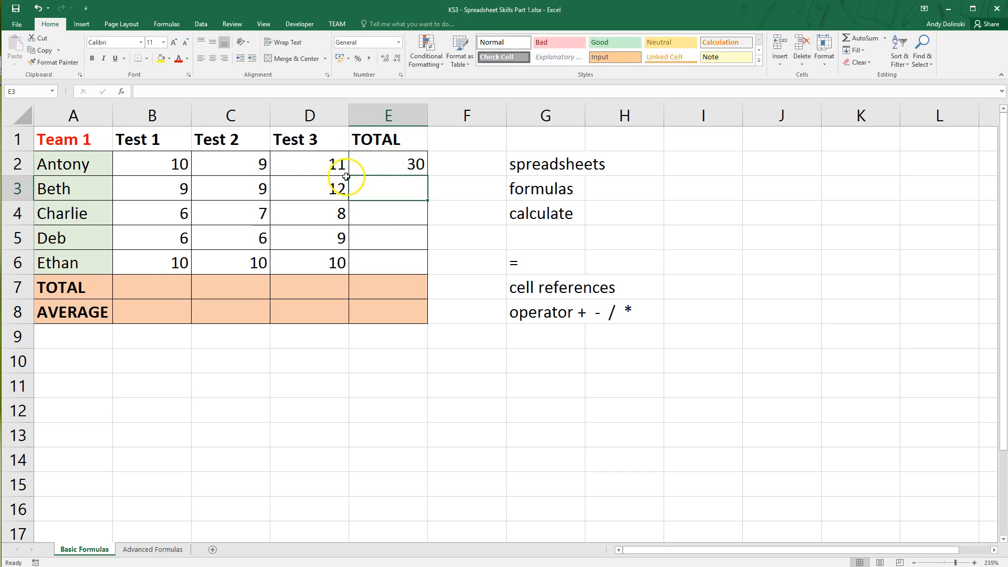
Change the Test 2 score in C2 to 11 and overwrite the total in E2 with 32.
{"action": "left_click", "coordinate": [257, 163]}
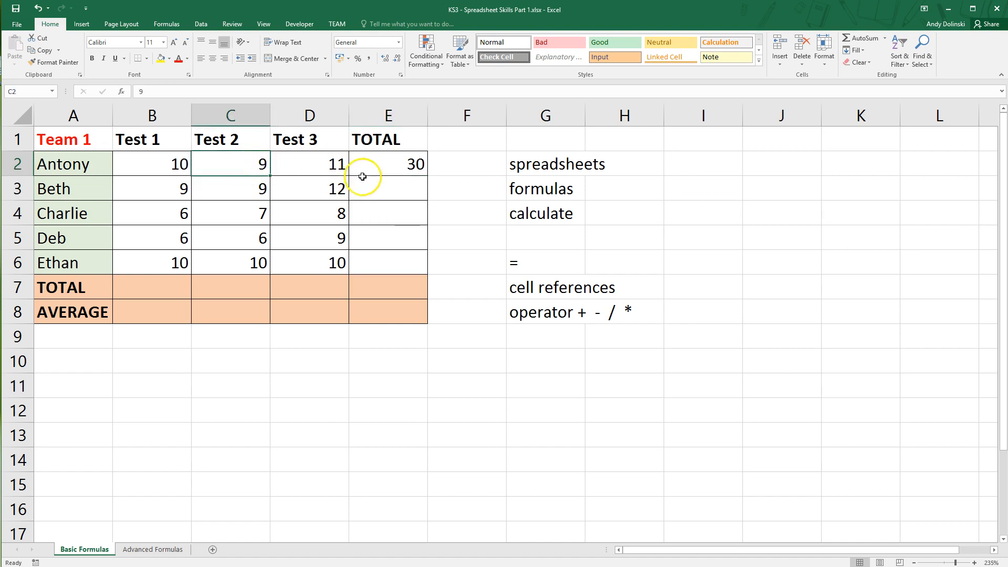
{"action": "type", "text": "11"}
{"action": "key", "text": "Return"}
{"action": "left_click", "coordinate": [412, 166]}
{"action": "type", "text": "32"}
{"action": "key", "text": "Return"}
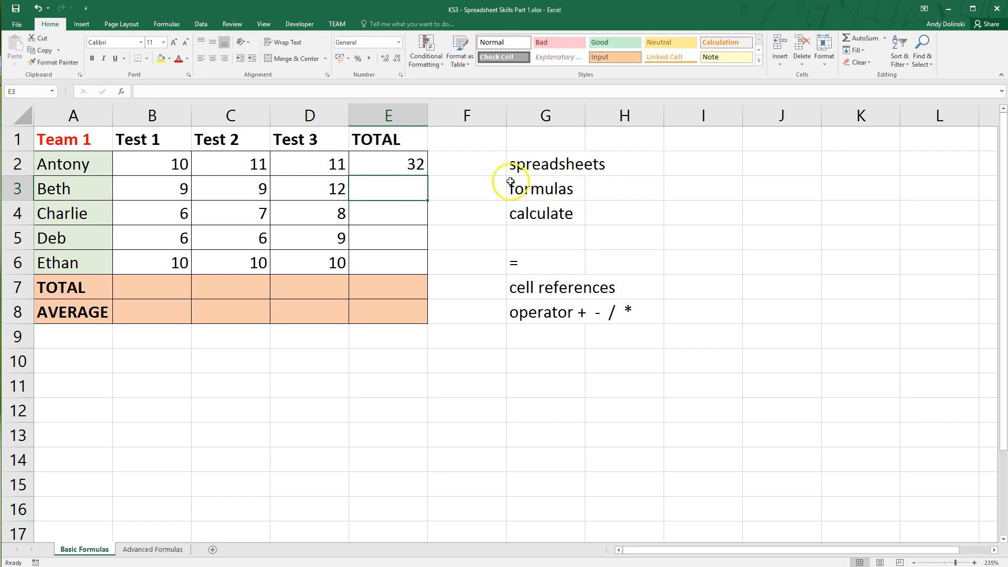
Clear the total in E2 and set the Test 2 score in C2 back to 9.
{"action": "left_click", "coordinate": [418, 168]}
{"action": "key", "text": "Delete"}
{"action": "left_click", "coordinate": [223, 165]}
{"action": "type", "text": "9"}
{"action": "key", "text": "Return"}
Total the first team member's three tests in E2 with the formula =B2+C2+D2.
{"action": "left_click", "coordinate": [384, 165]}
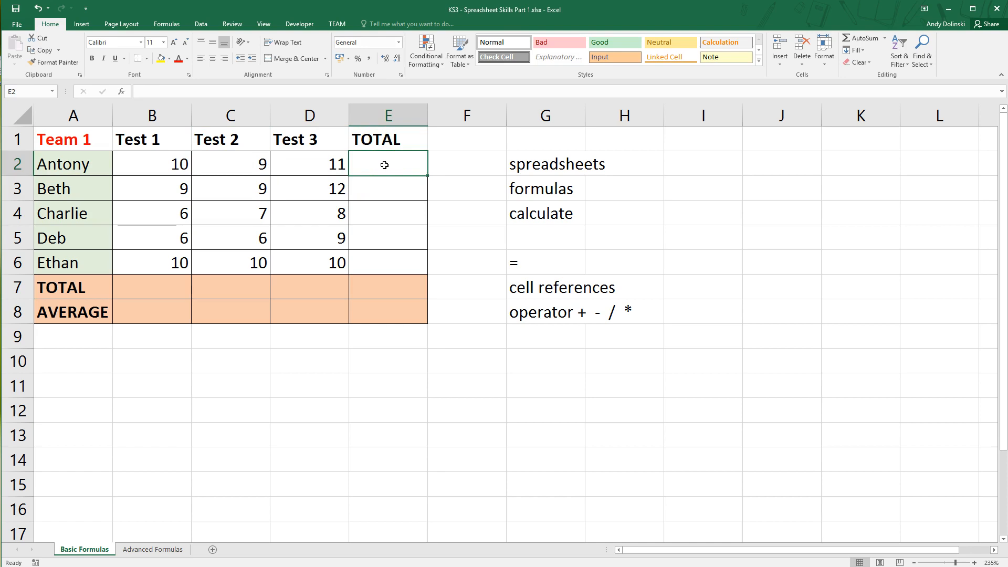
{"action": "type", "text": "="}
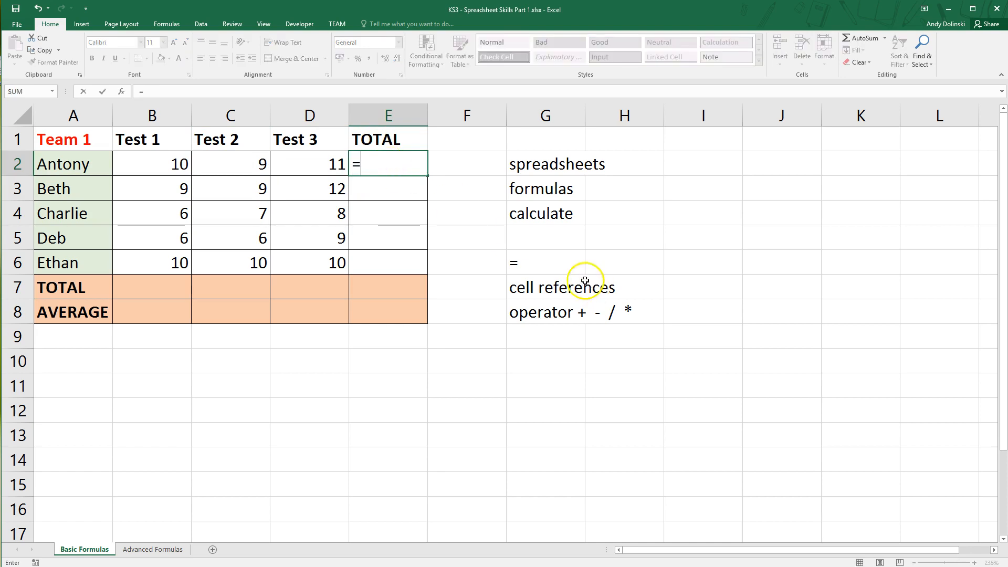
{"action": "left_click", "coordinate": [163, 165]}
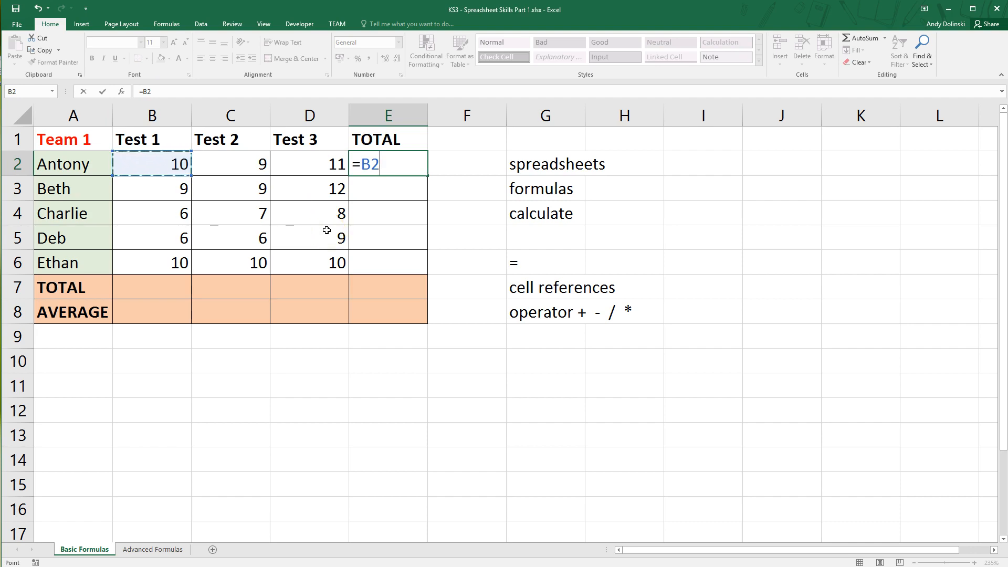
{"action": "type", "text": "+"}
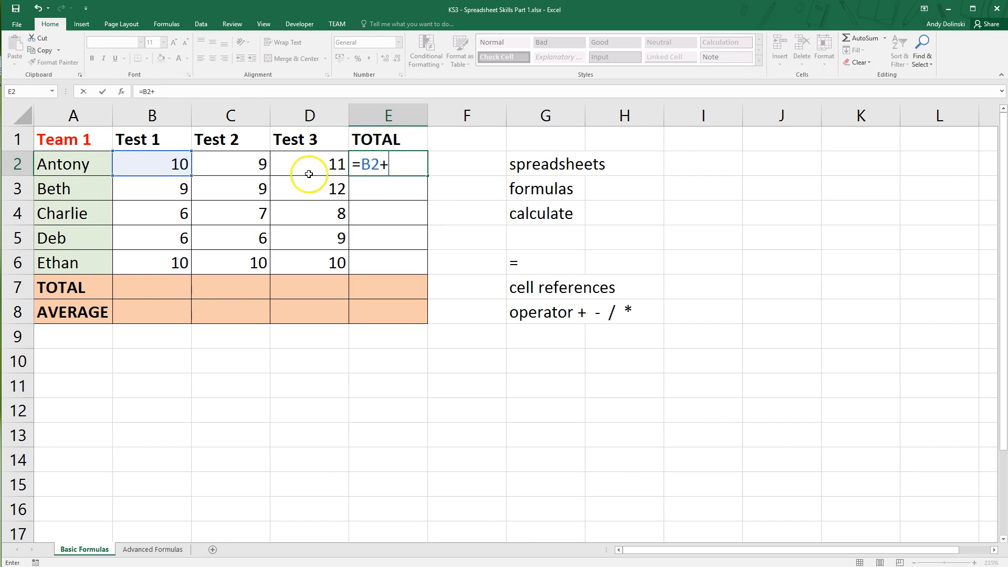
{"action": "left_click", "coordinate": [247, 163]}
{"action": "type", "text": "+"}
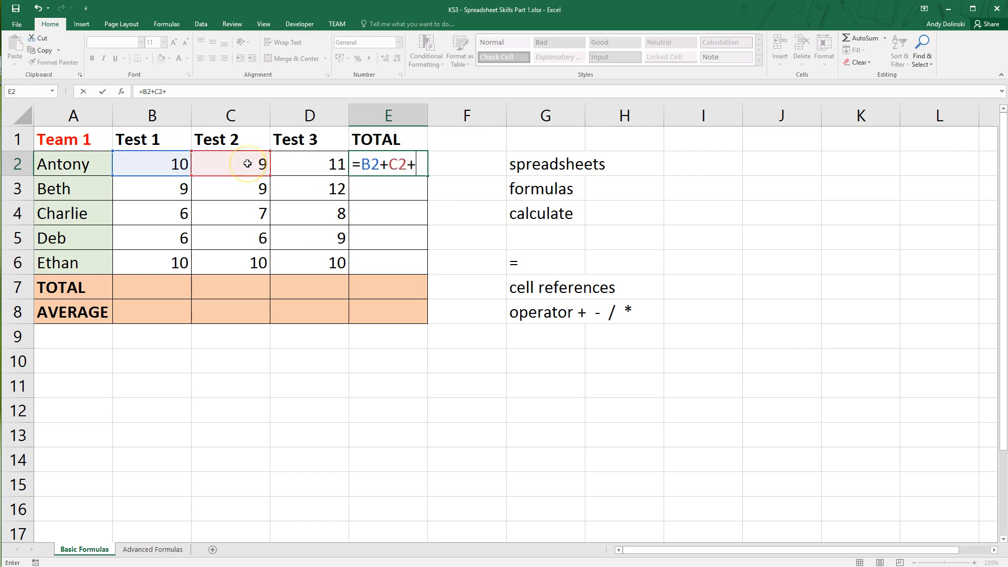
{"action": "left_click", "coordinate": [294, 166]}
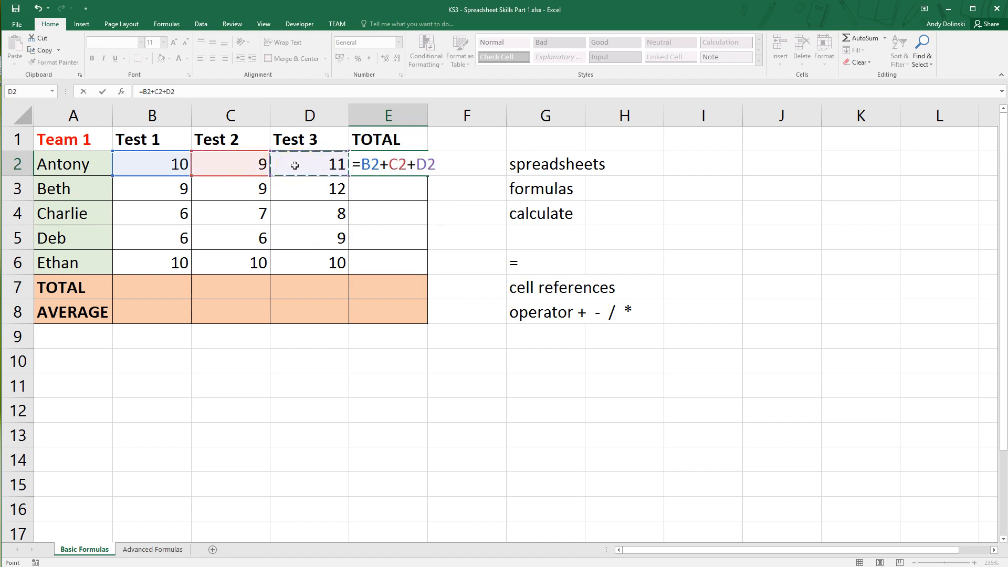
{"action": "key", "text": "Return"}
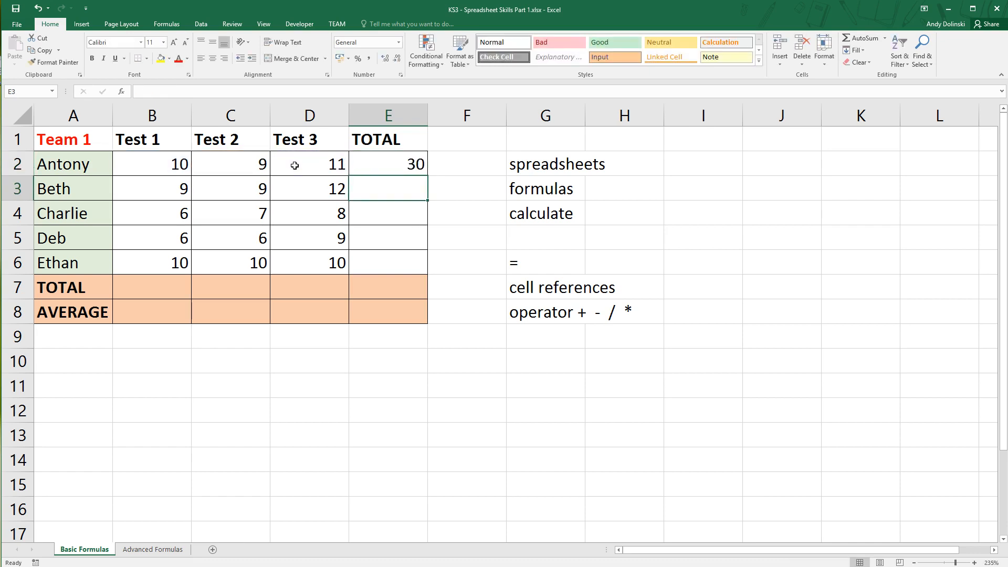
Change the Test 2 score in C2 to 11 to test the total formula.
{"action": "left_click", "coordinate": [252, 172]}
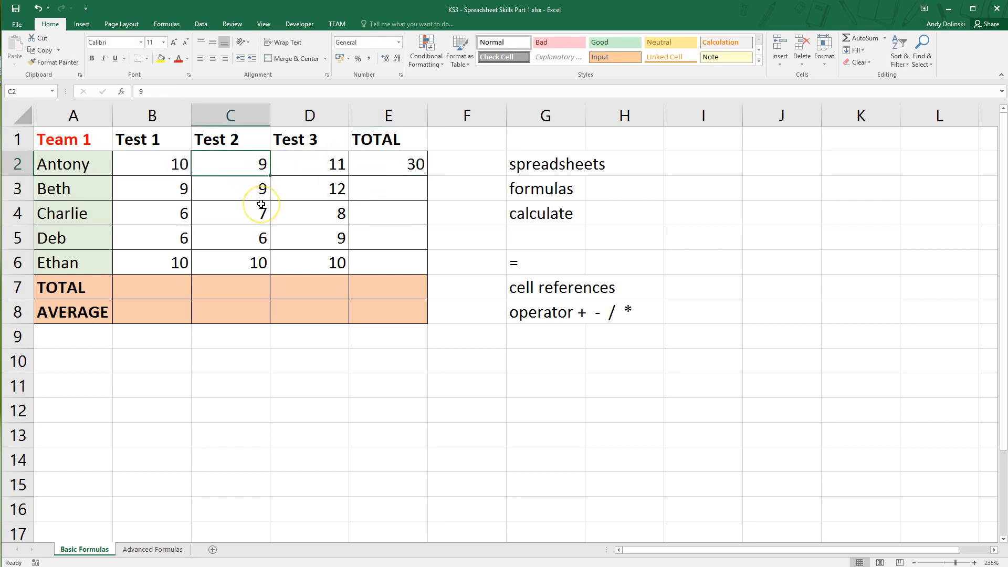
{"action": "type", "text": "11"}
{"action": "key", "text": "Return"}
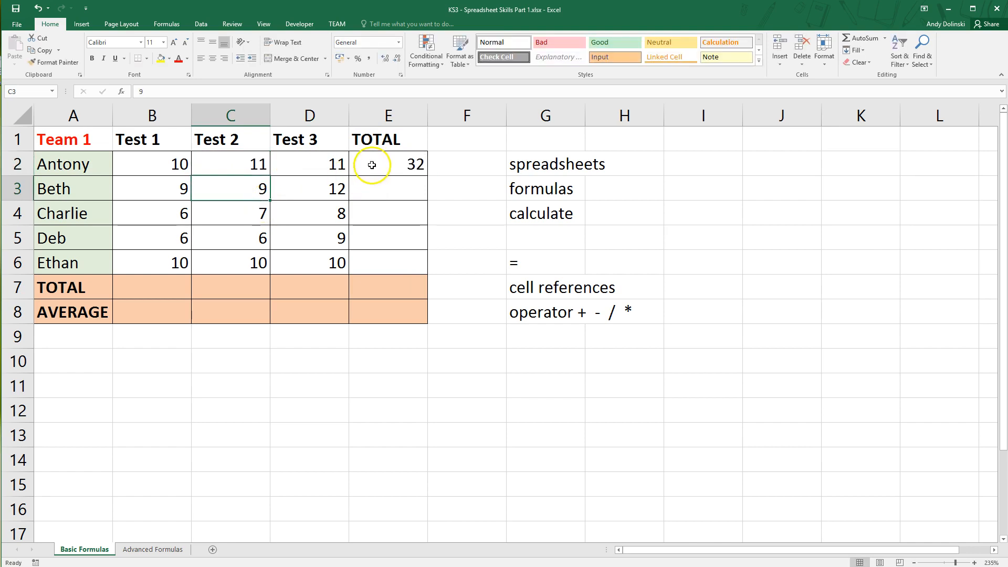
Total the second team member's three tests in E3 with the formula =B3+C3+D3.
{"action": "left_click", "coordinate": [403, 191]}
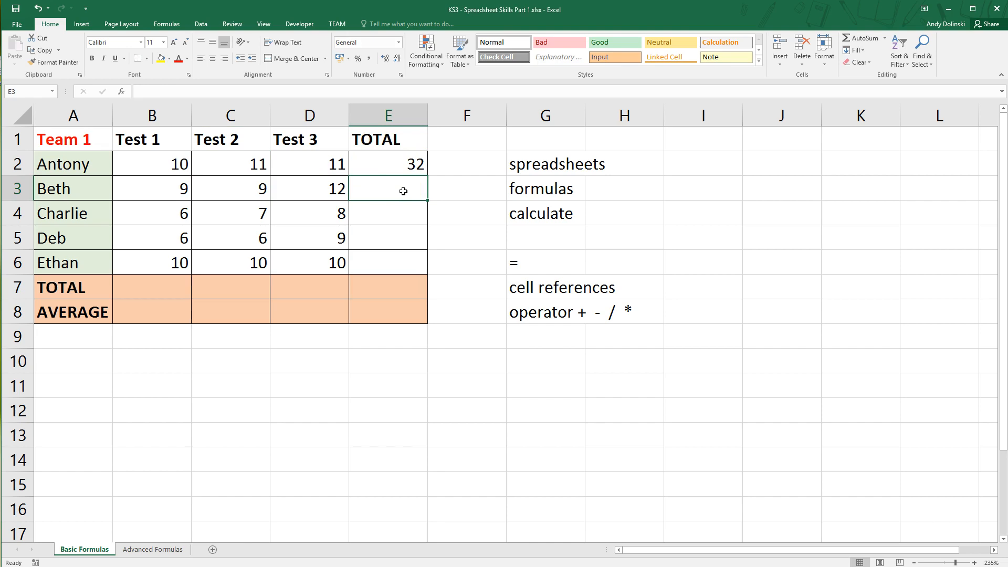
{"action": "left_click", "coordinate": [410, 197]}
{"action": "type", "text": "="}
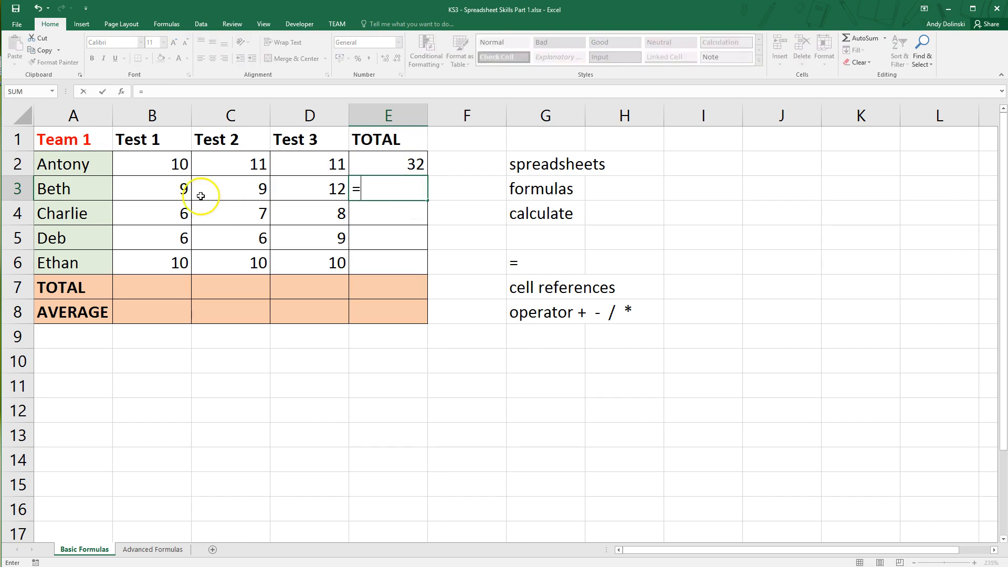
{"action": "left_click", "coordinate": [173, 192]}
{"action": "type", "text": "+"}
{"action": "left_click", "coordinate": [224, 195]}
{"action": "type", "text": "+"}
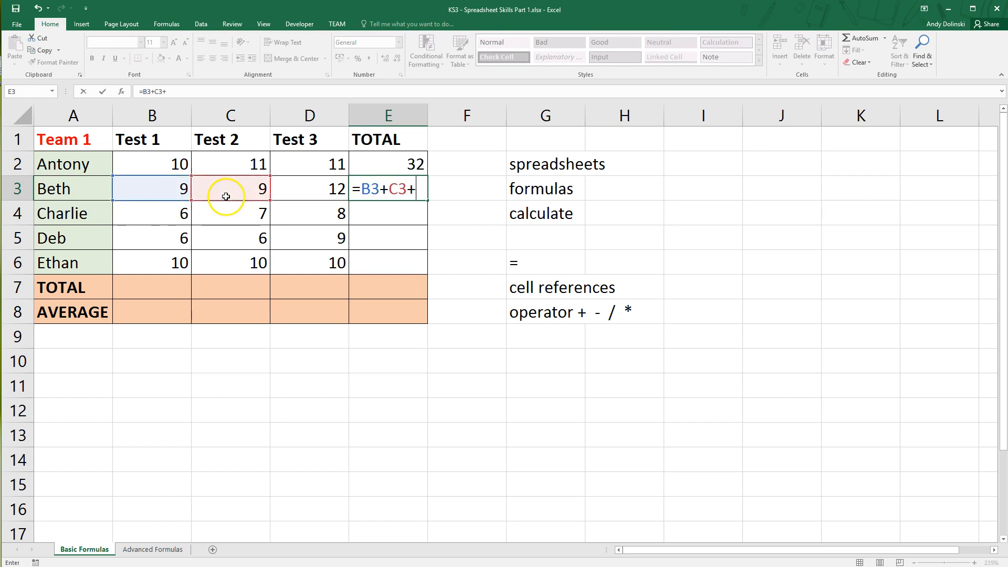
{"action": "left_click", "coordinate": [286, 198]}
{"action": "key", "text": "Return"}
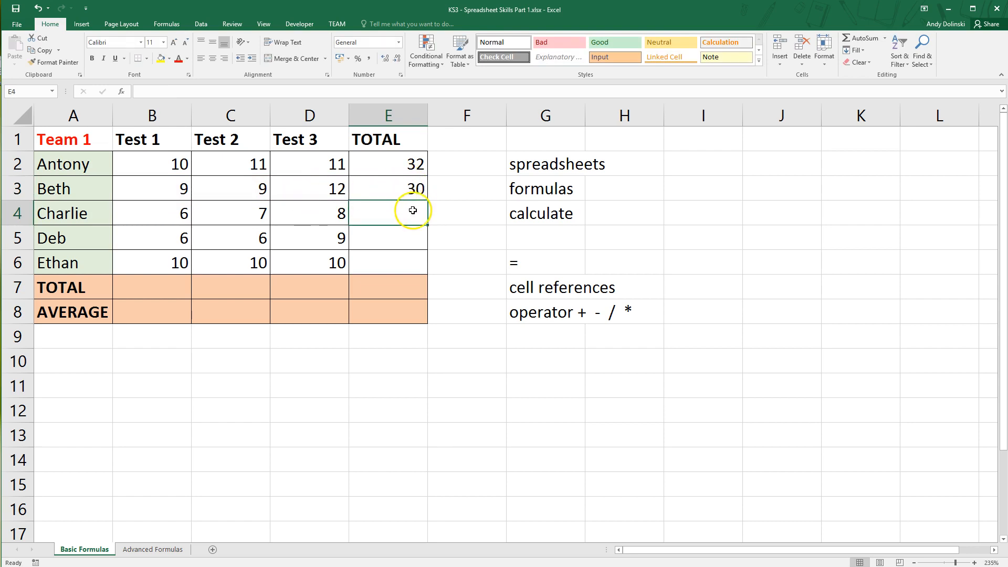
Total the third team member's three tests in E4 with the formula =B4+C4+D4.
{"action": "type", "text": "="}
{"action": "left_click", "coordinate": [161, 216]}
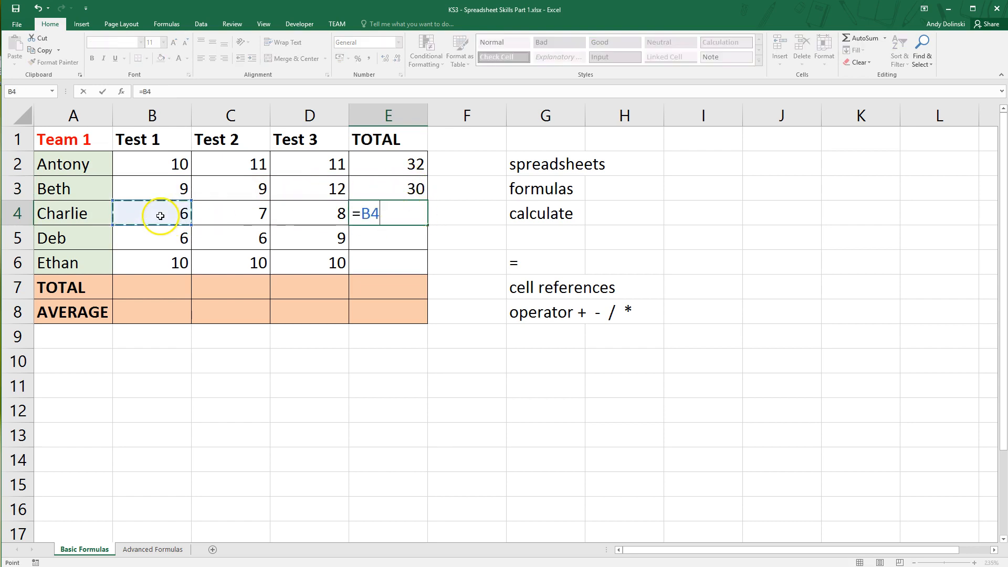
{"action": "type", "text": "+"}
{"action": "left_click", "coordinate": [260, 215]}
{"action": "type", "text": "+"}
{"action": "left_click", "coordinate": [314, 218]}
{"action": "key", "text": "Return"}
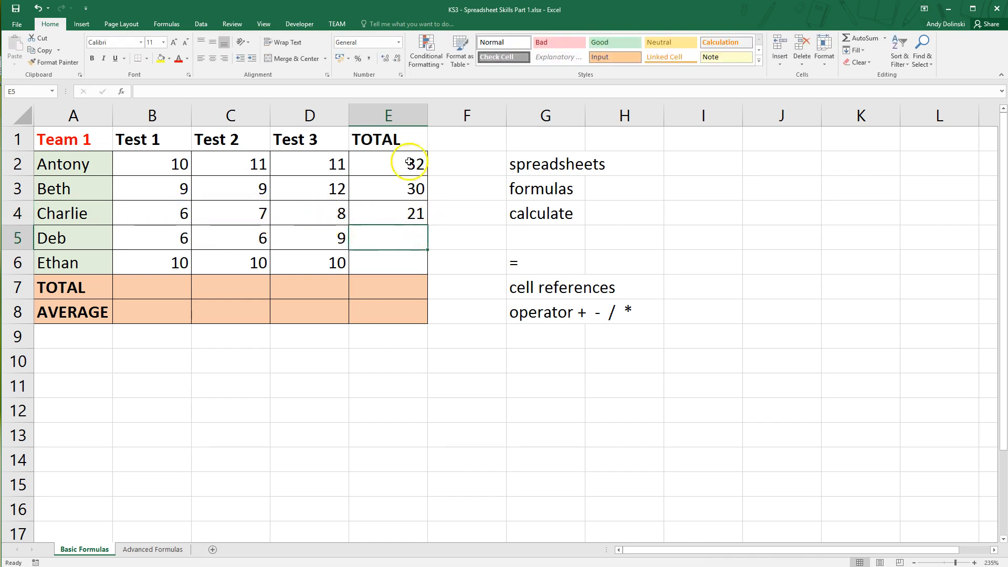
Examine the formulas in E2, E3 and E4 to compare the row numbers in their cell references.
{"action": "left_click_drag", "start_coordinate": [414, 163], "coordinate": [416, 211]}
{"action": "left_click", "coordinate": [456, 215]}
{"action": "left_click", "coordinate": [412, 163]}
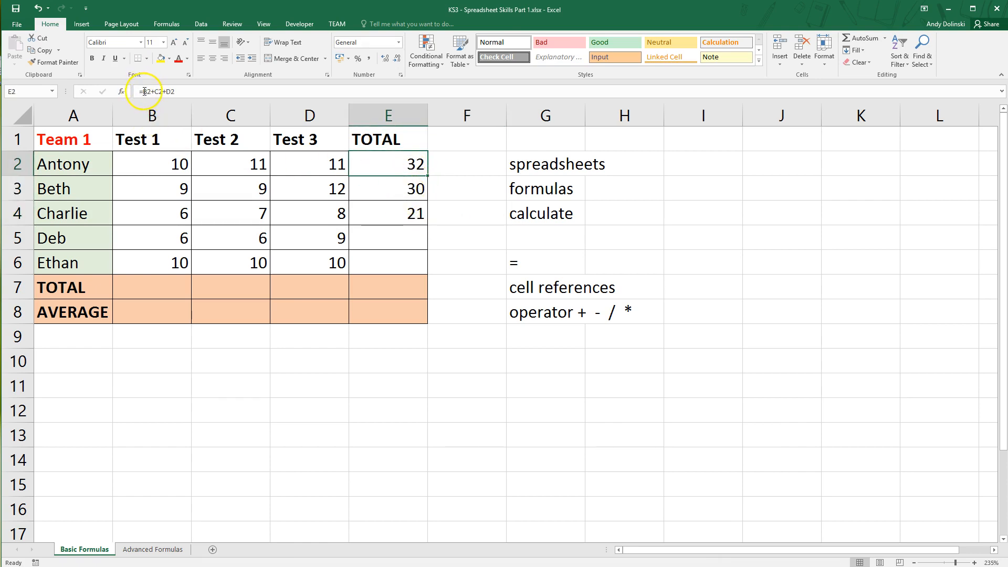
{"action": "left_click", "coordinate": [416, 191]}
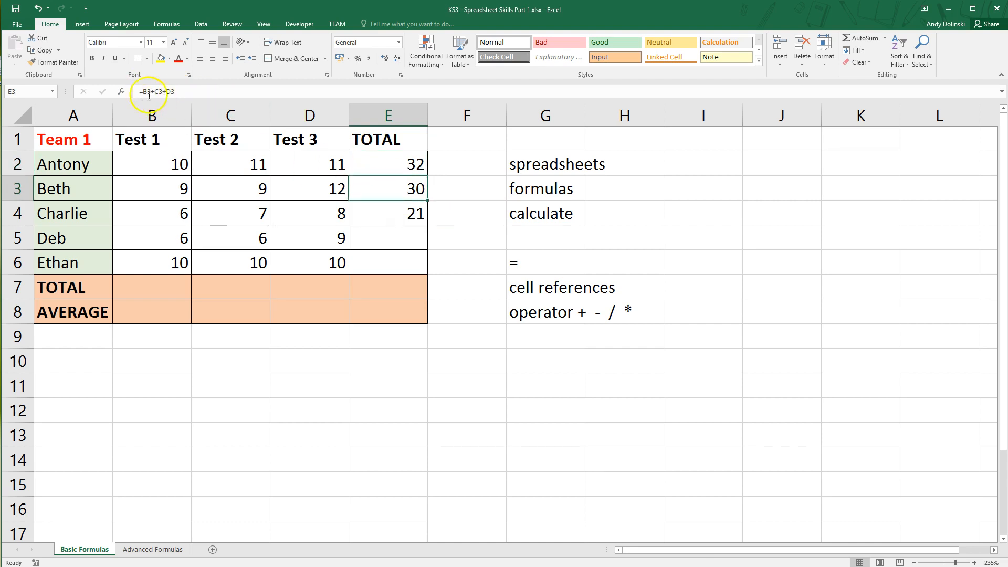
{"action": "left_click", "coordinate": [386, 209]}
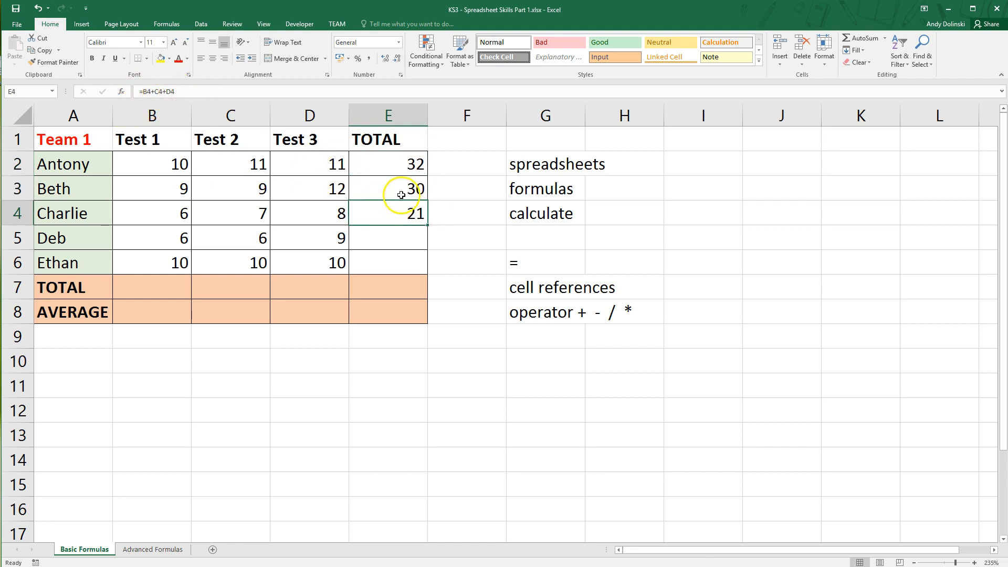
Fill the total formula from E2 down through E6 and check the copied formulas in E5 and E6.
{"action": "left_click_drag", "start_coordinate": [393, 161], "coordinate": [423, 220]}
{"action": "left_click", "coordinate": [402, 163]}
{"action": "left_click_drag", "start_coordinate": [427, 176], "coordinate": [432, 225]}
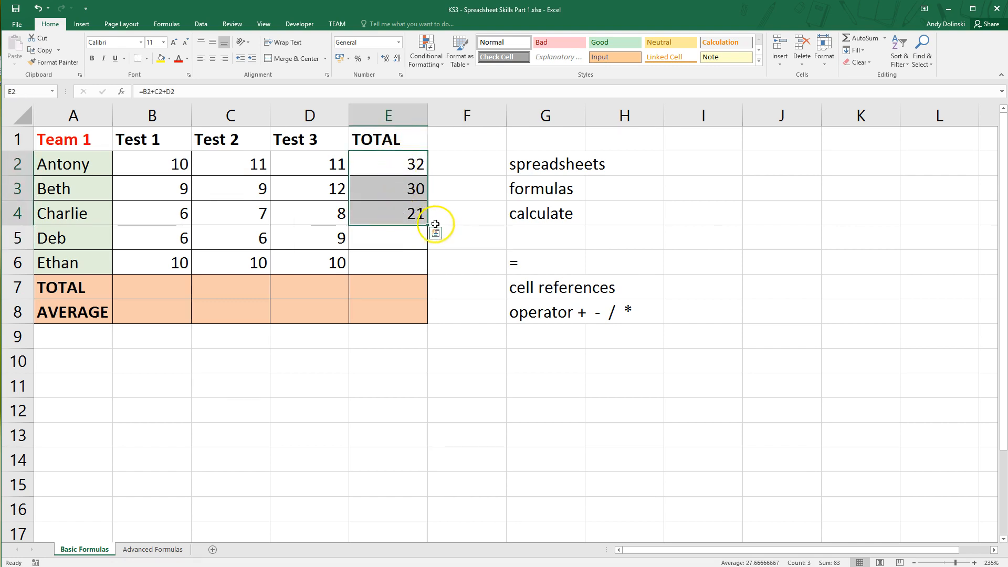
{"action": "left_click_drag", "start_coordinate": [426, 225], "coordinate": [409, 265]}
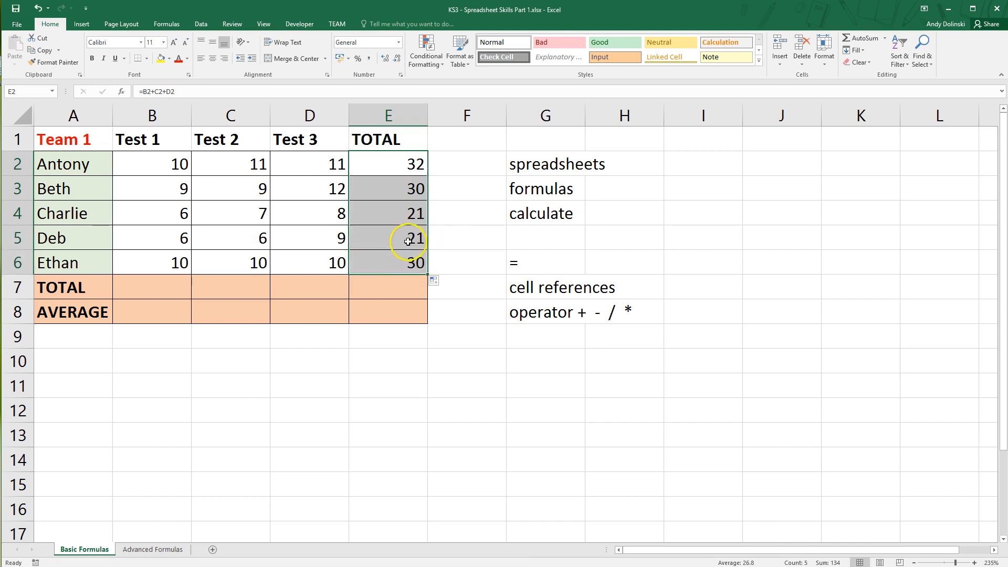
{"action": "left_click", "coordinate": [408, 241]}
{"action": "left_click", "coordinate": [405, 261]}
{"action": "left_click", "coordinate": [400, 241]}
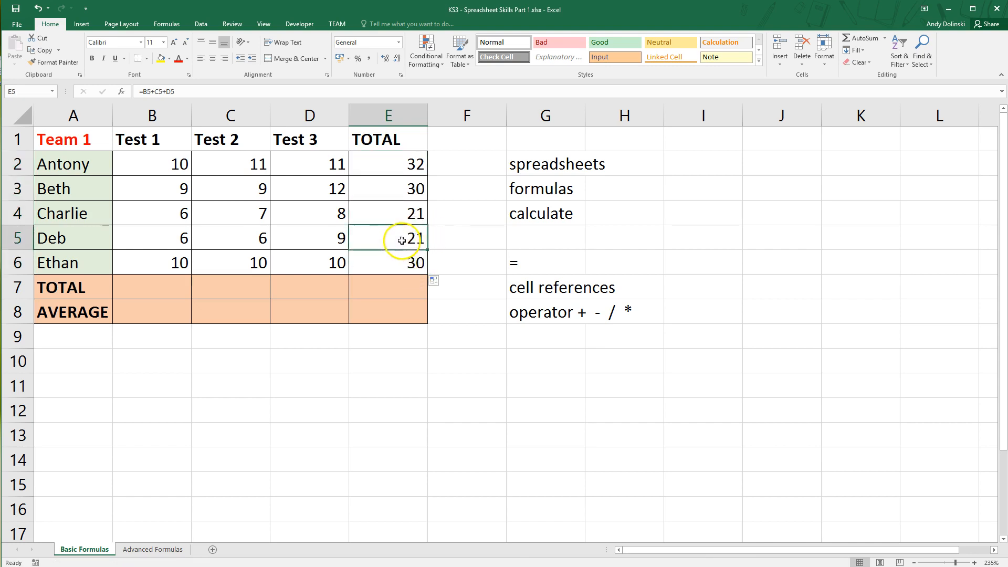
{"action": "left_click", "coordinate": [397, 215]}
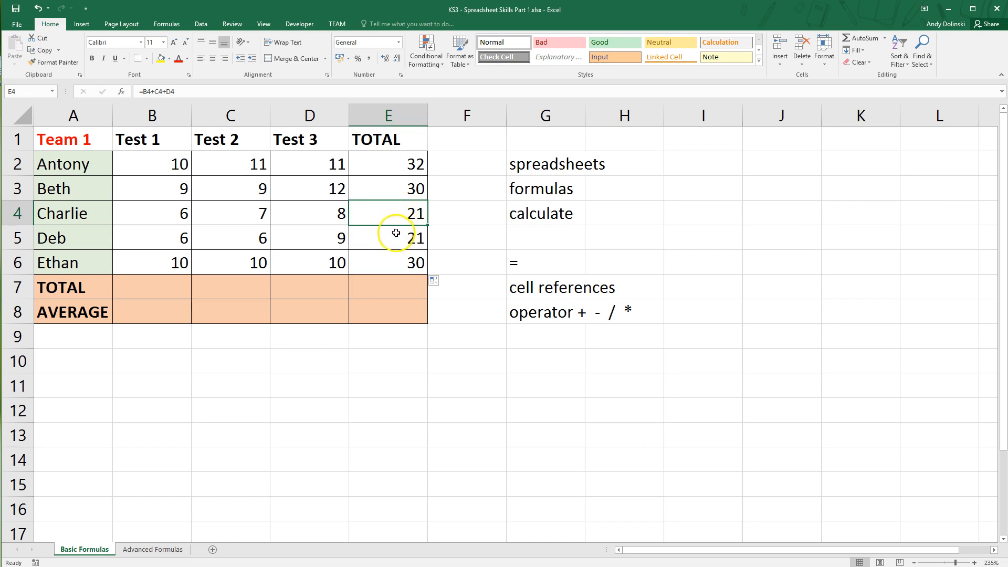
{"action": "left_click", "coordinate": [396, 234]}
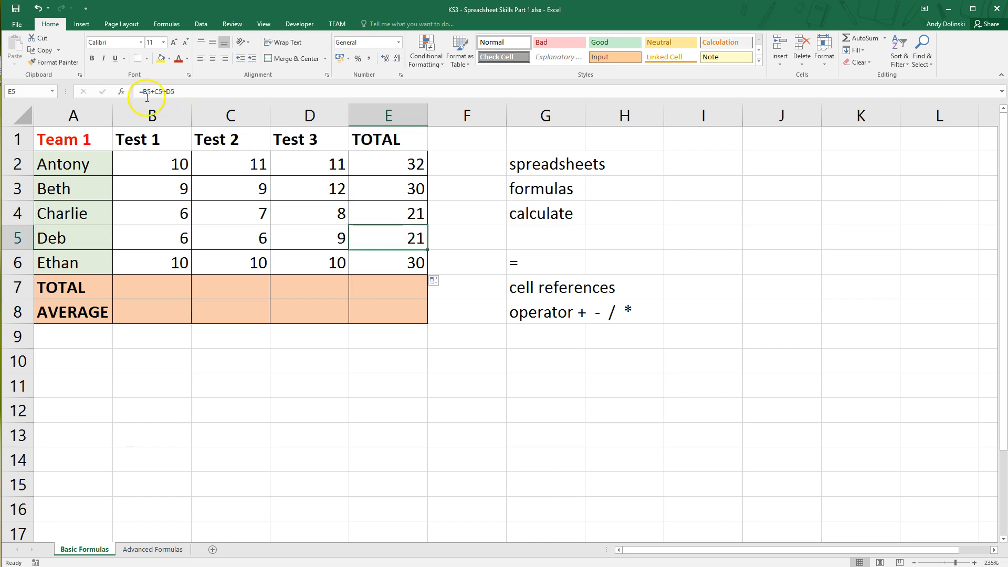
{"action": "left_click", "coordinate": [378, 265]}
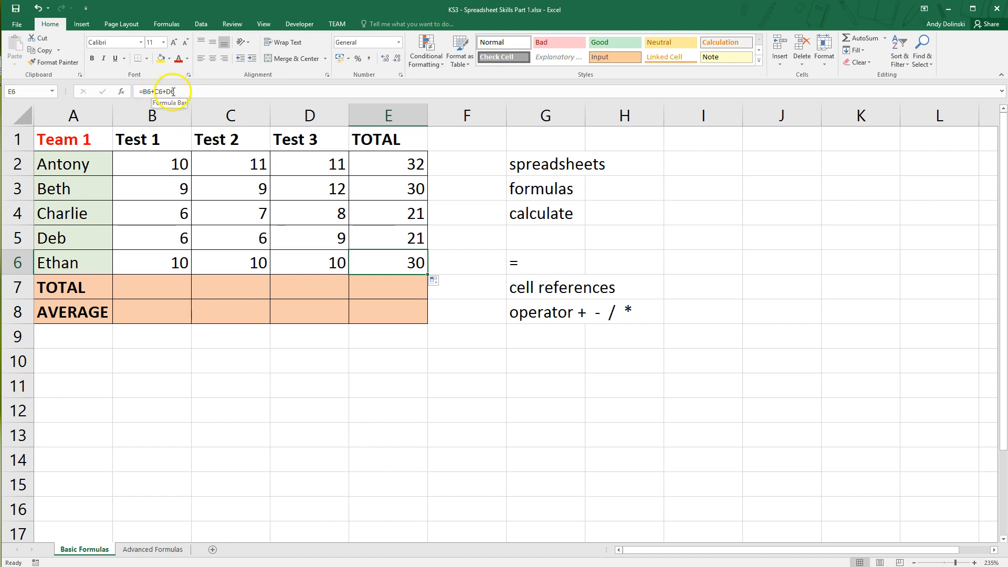
Total the team's Test 1 scores in B7 with the formula =B2+B3+B4+B5+B6.
{"action": "left_click", "coordinate": [155, 281]}
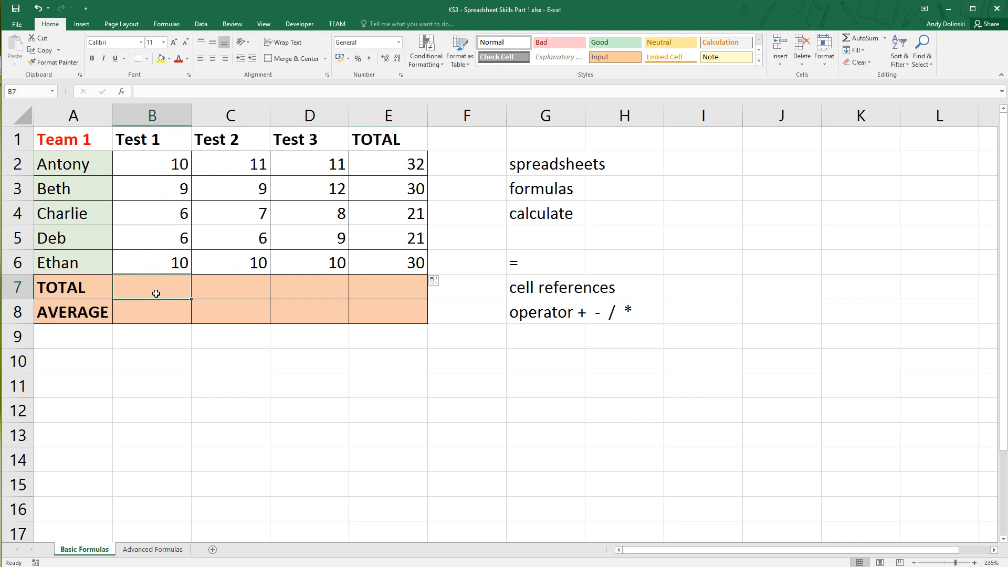
{"action": "type", "text": "="}
{"action": "left_click", "coordinate": [170, 163]}
{"action": "type", "text": "+"}
{"action": "left_click", "coordinate": [174, 190]}
{"action": "type", "text": "+"}
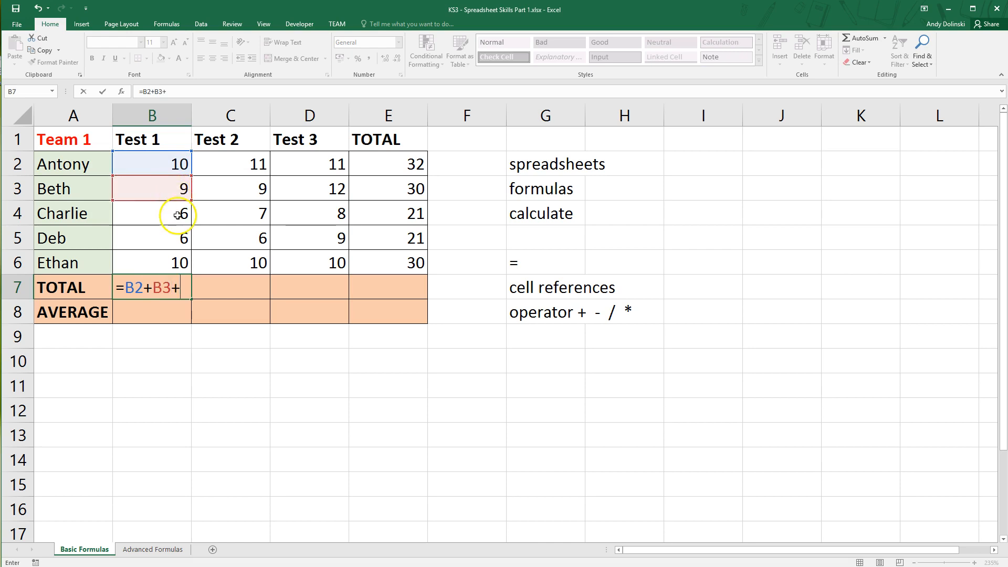
{"action": "left_click", "coordinate": [179, 215]}
{"action": "type", "text": "+"}
{"action": "left_click", "coordinate": [182, 242]}
{"action": "type", "text": "+"}
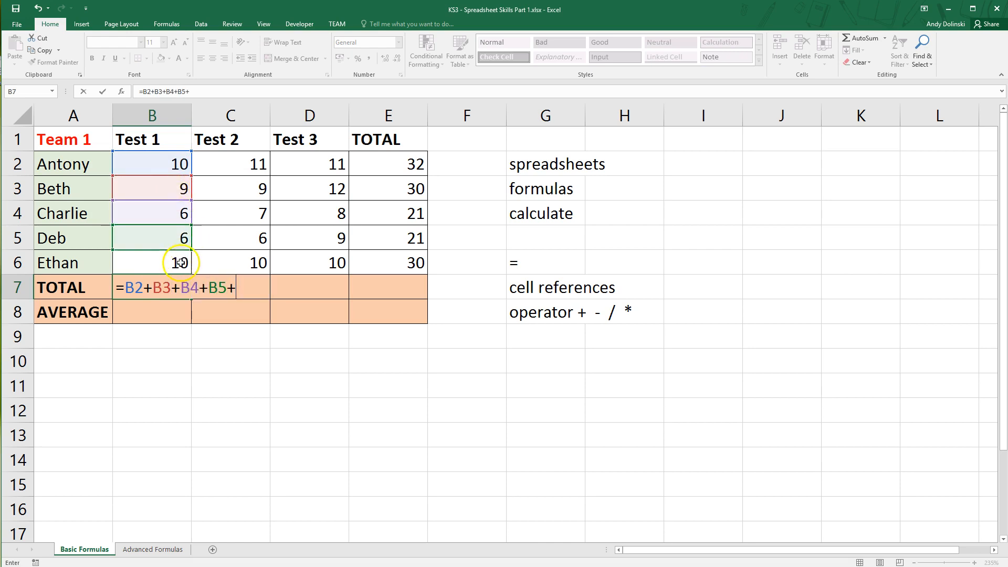
{"action": "left_click", "coordinate": [178, 265]}
{"action": "key", "text": "Return"}
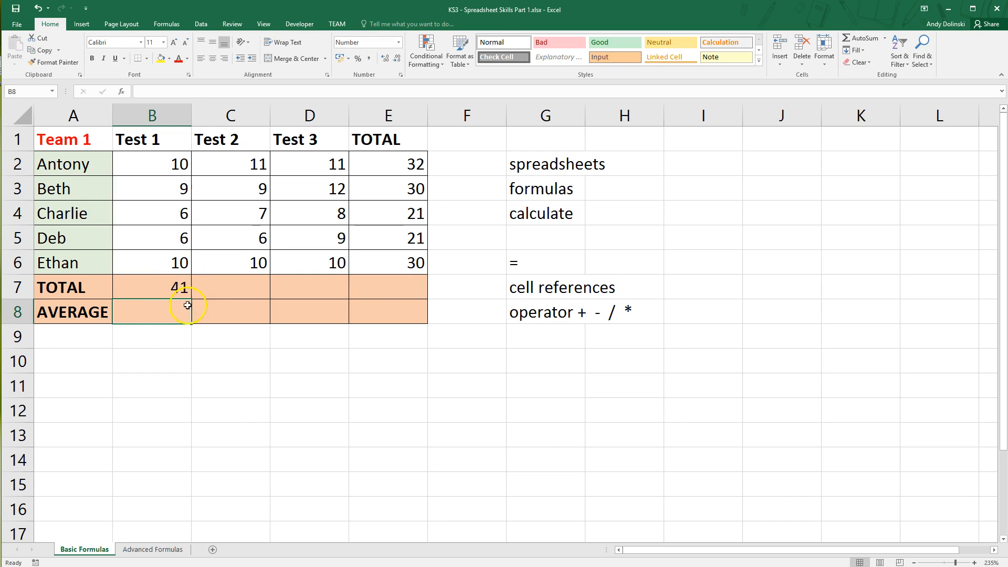
Total the team's Test 2 scores in C7 with the formula =C2+C3+C4+C5+C6.
{"action": "left_click", "coordinate": [242, 292]}
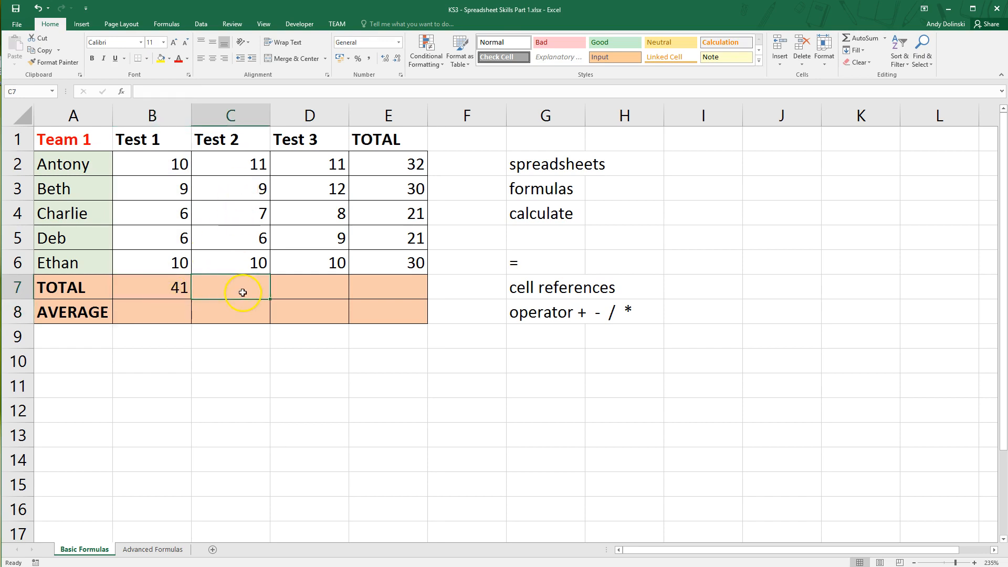
{"action": "type", "text": "="}
{"action": "scroll", "coordinate": [234, 163], "scroll_direction": "down", "scroll_amount": 1}
{"action": "scroll", "coordinate": [256, 199], "scroll_direction": "up", "scroll_amount": 1}
{"action": "left_click", "coordinate": [246, 166]}
{"action": "type", "text": "+"}
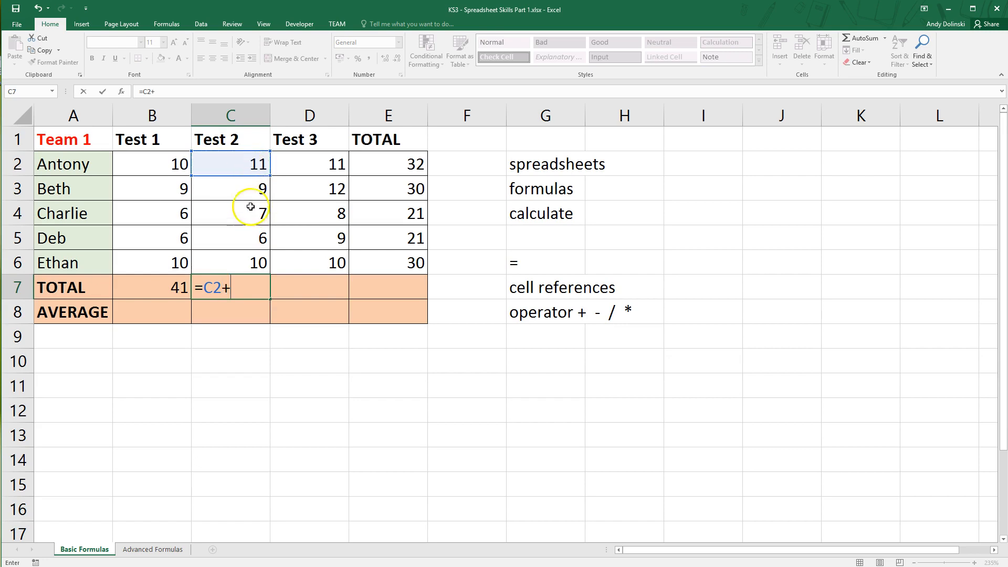
{"action": "left_click", "coordinate": [254, 189]}
{"action": "type", "text": "+"}
{"action": "left_click", "coordinate": [248, 217]}
{"action": "type", "text": "+"}
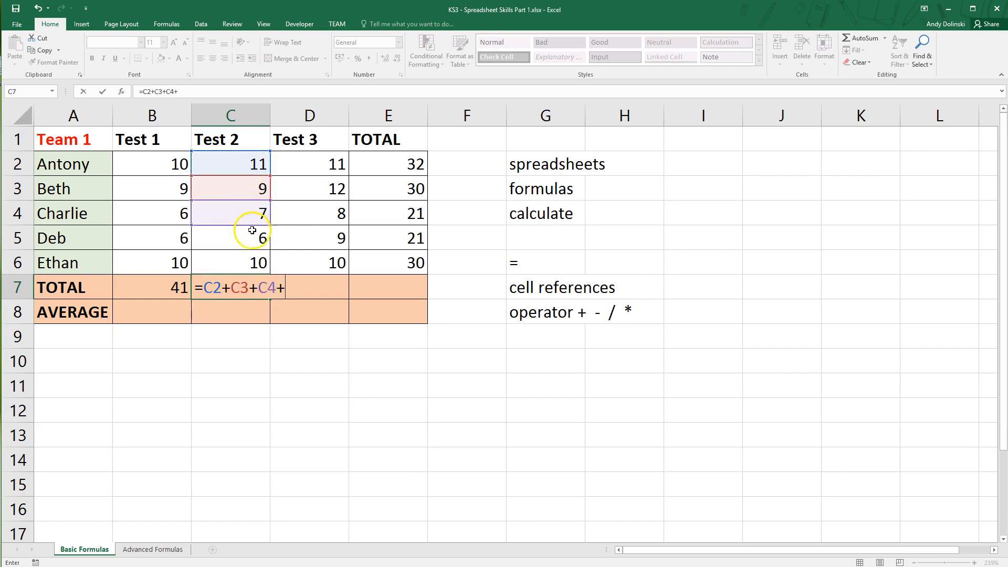
{"action": "left_click", "coordinate": [250, 237]}
{"action": "type", "text": "+"}
{"action": "left_click", "coordinate": [241, 263]}
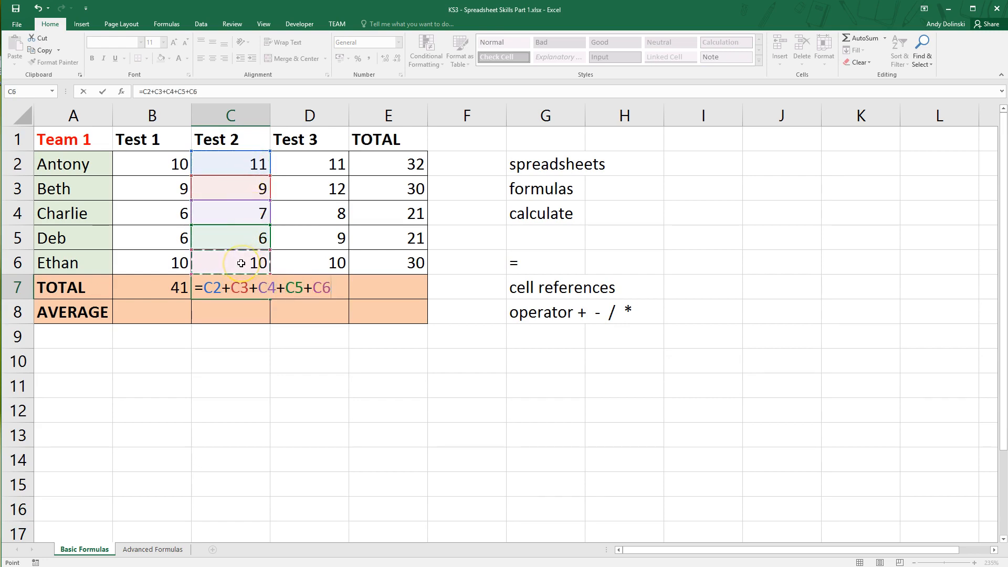
{"action": "key", "text": "Return"}
Fill the total formula from C7 across to D7 and E7.
{"action": "left_click", "coordinate": [258, 293]}
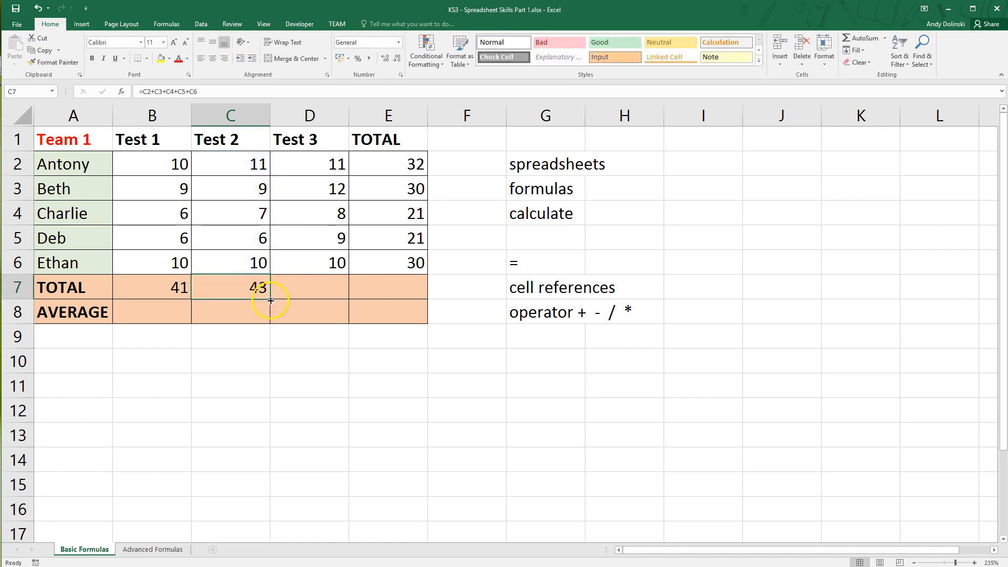
{"action": "left_click_drag", "start_coordinate": [270, 300], "coordinate": [405, 299]}
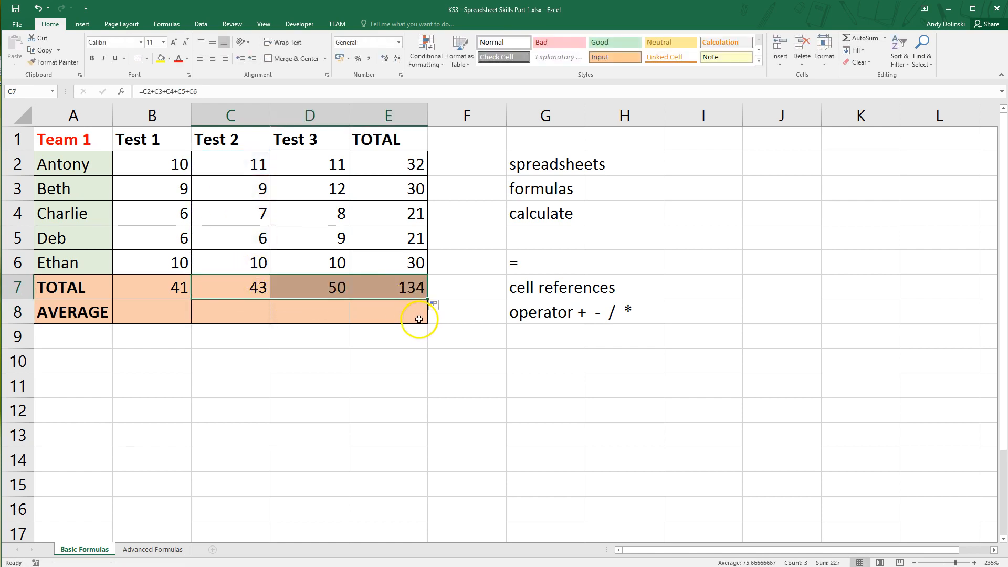
{"action": "left_click", "coordinate": [410, 340]}
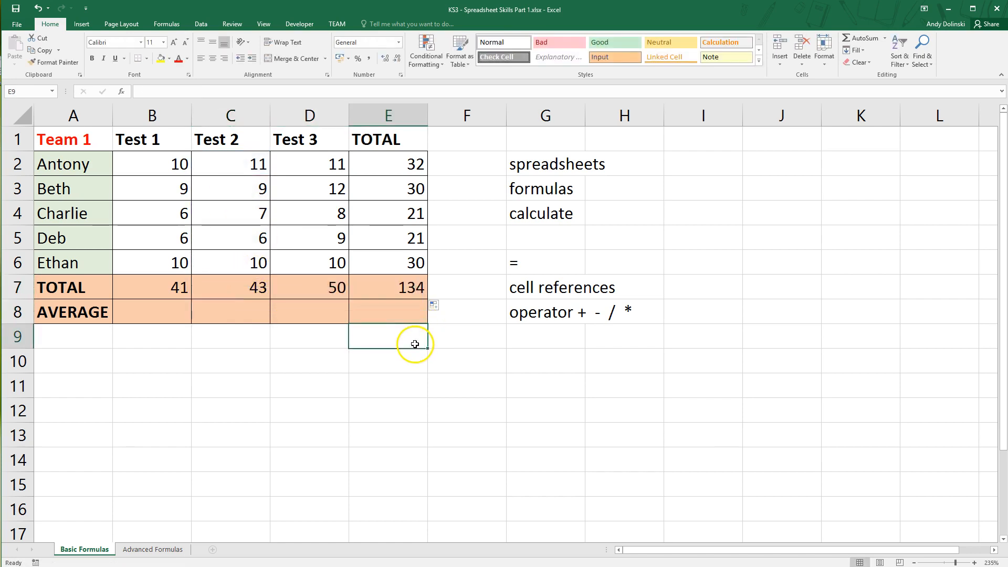
Calculate the Test 1 average in B8 with the formula =(B2+B3+B4+B5+B6)/5 and review the entered formula.
{"action": "left_click", "coordinate": [144, 316]}
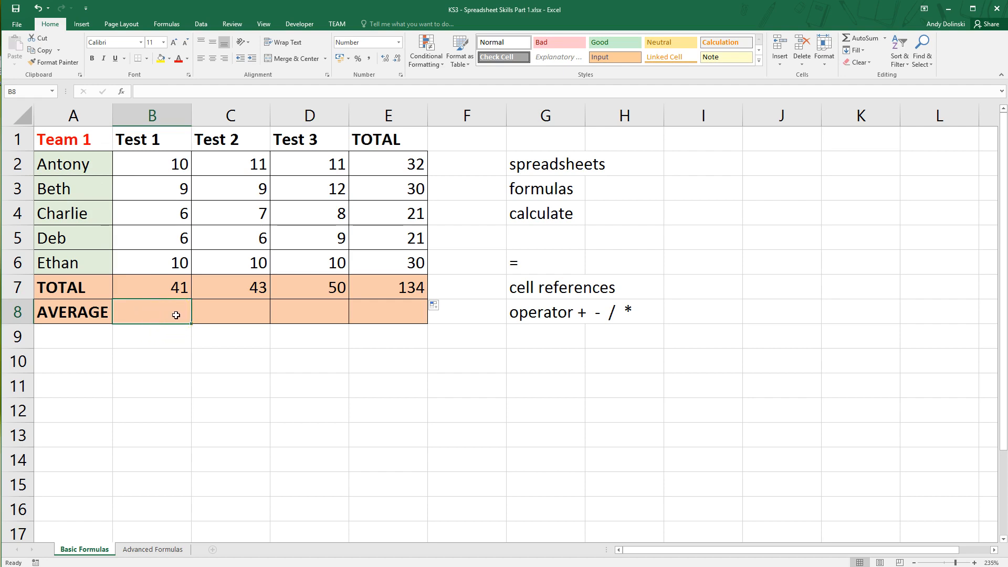
{"action": "type", "text": "=("}
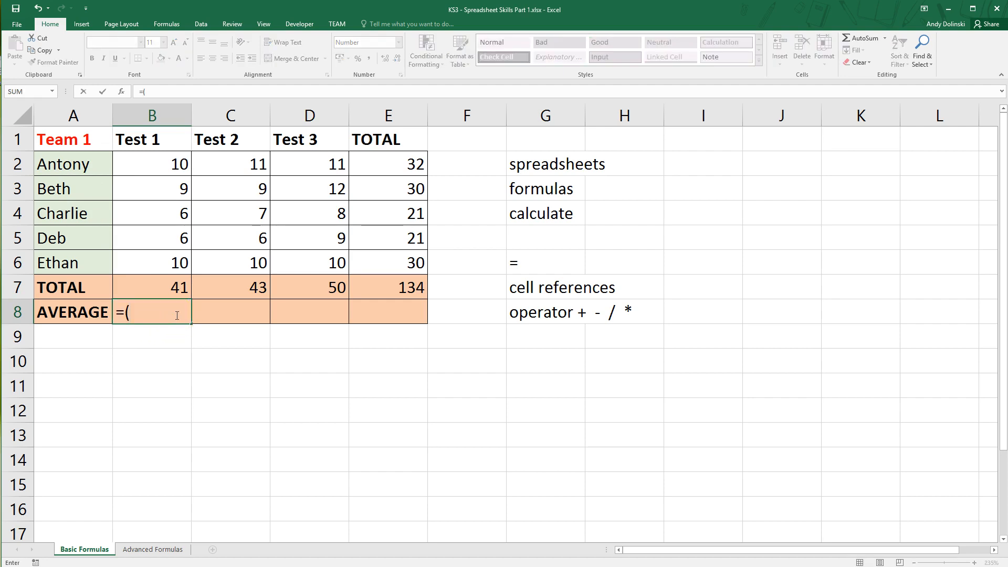
{"action": "left_click", "coordinate": [180, 163]}
{"action": "type", "text": "+"}
{"action": "left_click", "coordinate": [180, 187]}
{"action": "type", "text": "+"}
{"action": "left_click", "coordinate": [176, 212]}
{"action": "type", "text": "+"}
{"action": "left_click", "coordinate": [177, 237]}
{"action": "type", "text": "+"}
{"action": "left_click", "coordinate": [177, 261]}
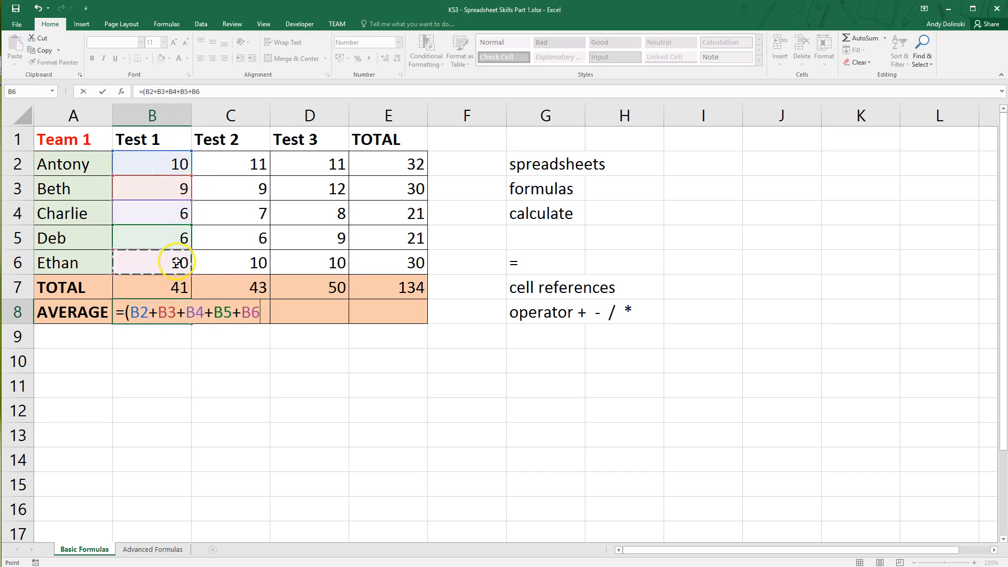
{"action": "type", "text": ")"}
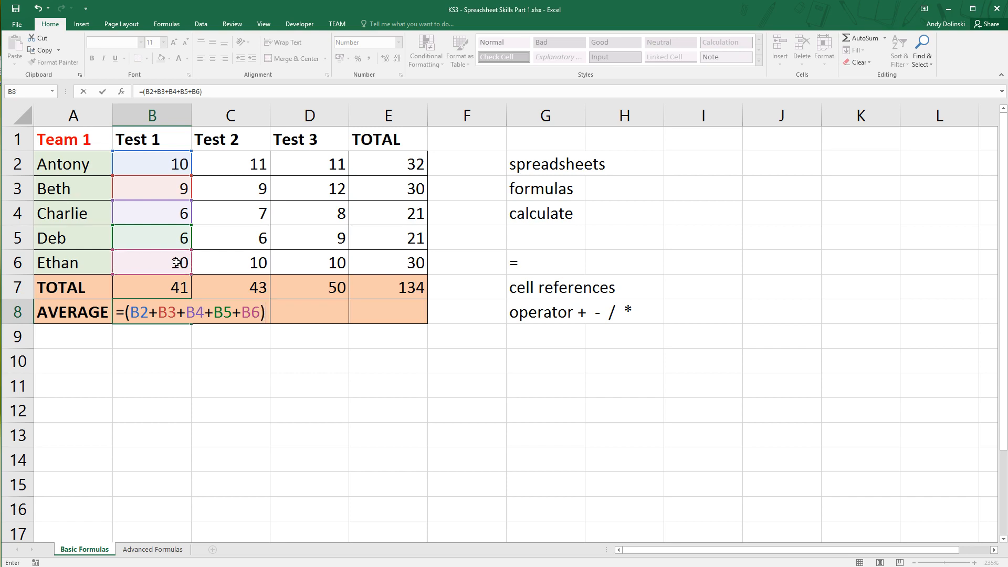
{"action": "type", "text": "/5"}
{"action": "key", "text": "Return"}
{"action": "left_click", "coordinate": [175, 315]}
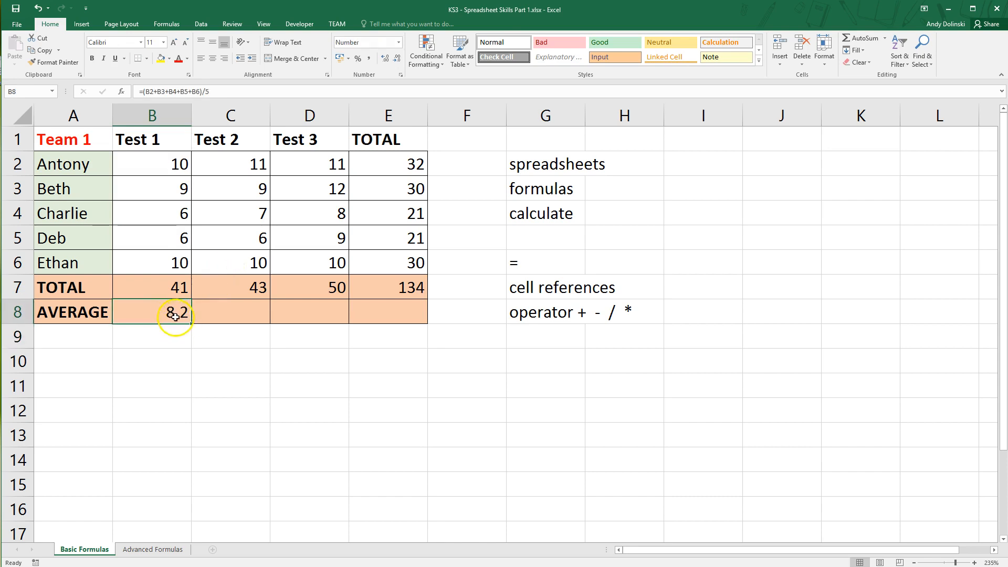
{"action": "left_click", "coordinate": [220, 218]}
{"action": "left_click", "coordinate": [171, 310]}
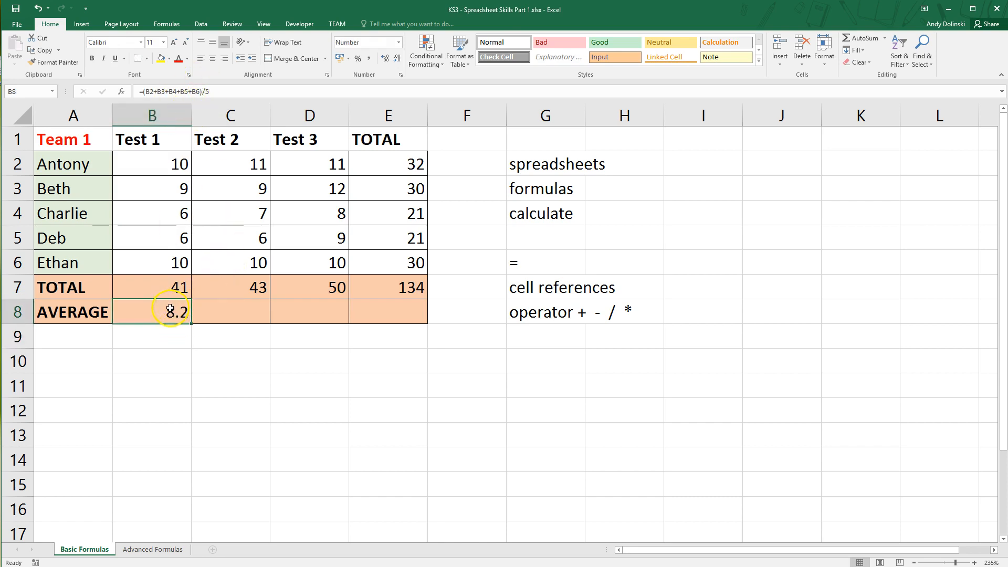
Clear the Test 1 average formula from the AVERAGE row.
{"action": "left_click_drag", "start_coordinate": [190, 323], "coordinate": [158, 322]}
{"action": "left_click", "coordinate": [355, 367]}
{"action": "key", "text": "Delete"}
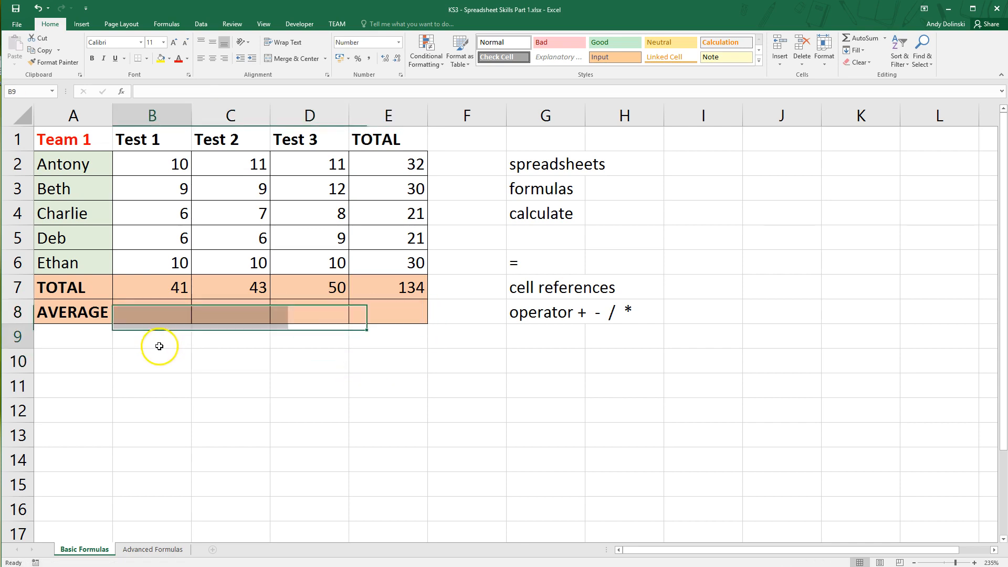
Calculate the Test 1 average in B8 from the existing total with the formula =B7/5.
{"action": "left_click", "coordinate": [157, 314]}
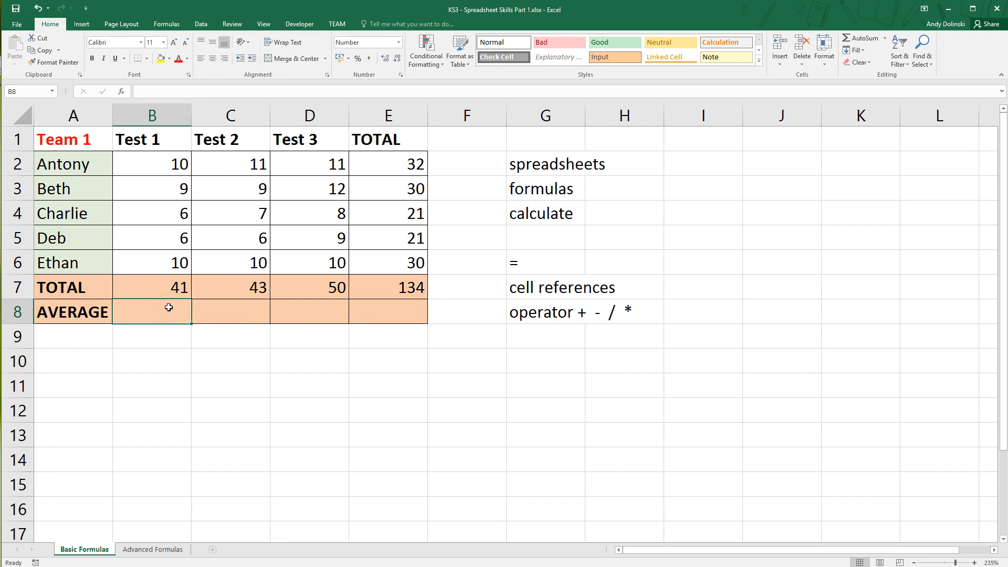
{"action": "left_click", "coordinate": [175, 290]}
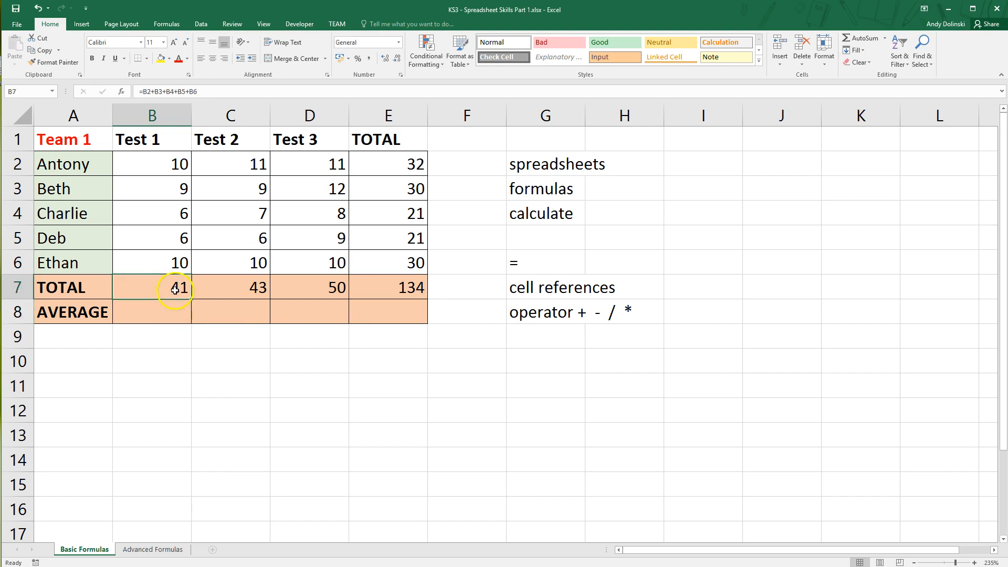
{"action": "left_click", "coordinate": [171, 313]}
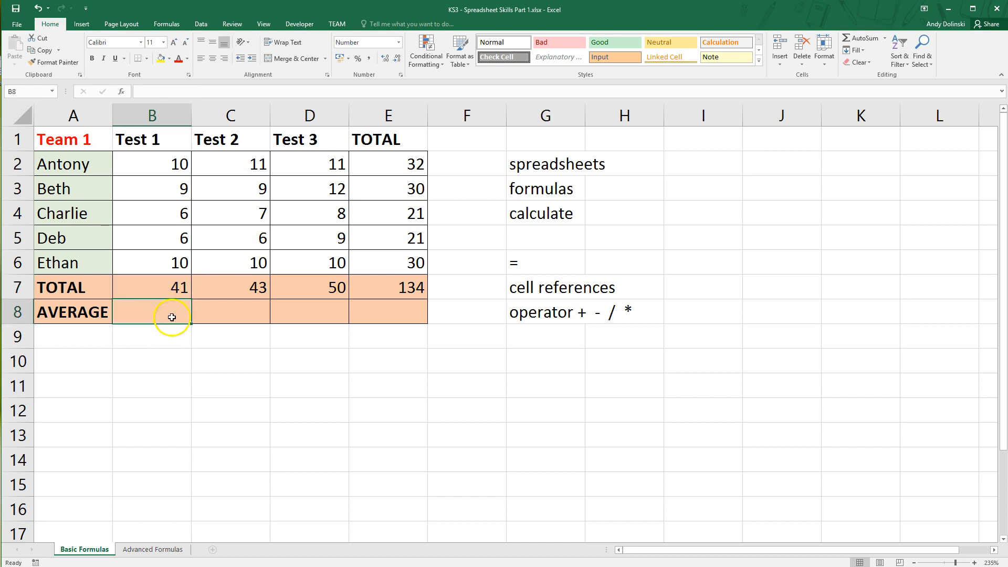
{"action": "type", "text": "="}
{"action": "scroll", "coordinate": [185, 326], "scroll_direction": "down", "scroll_amount": 2}
{"action": "scroll", "coordinate": [179, 286], "scroll_direction": "up", "scroll_amount": 2}
{"action": "left_click", "coordinate": [174, 286]}
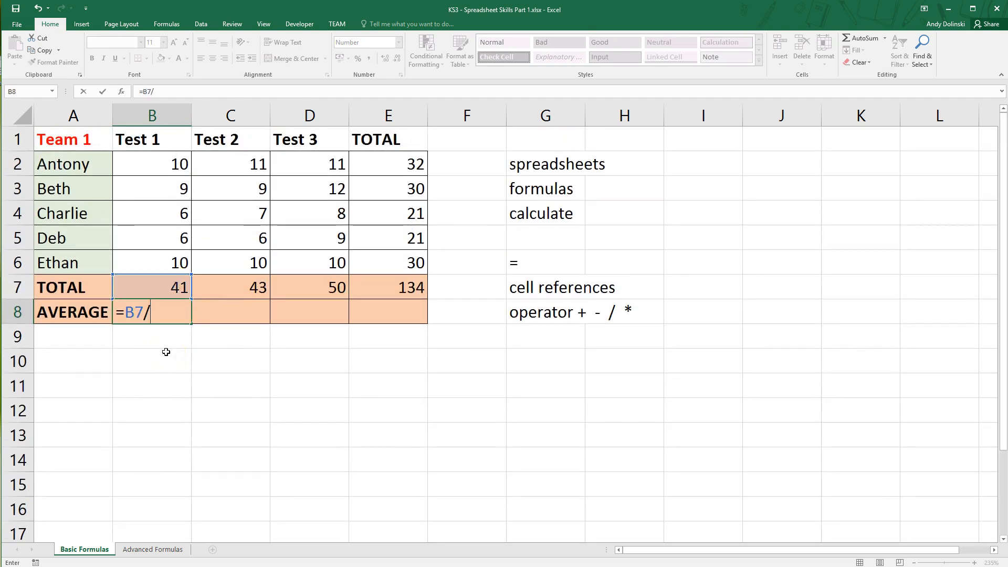
{"action": "key", "text": "Return"}
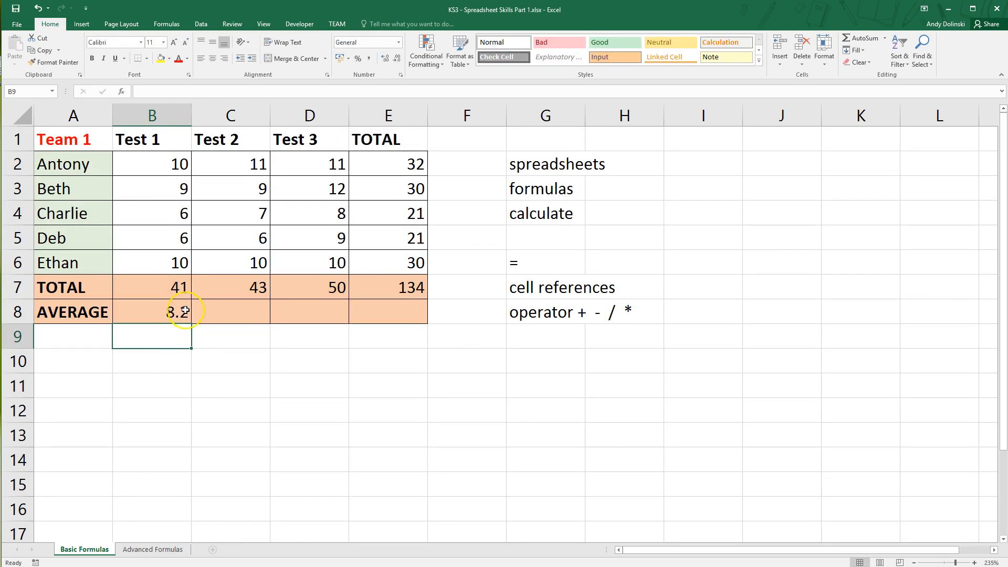
Calculate the Test 2 average in C8 from its total with the formula =C7/5.
{"action": "left_click", "coordinate": [229, 312]}
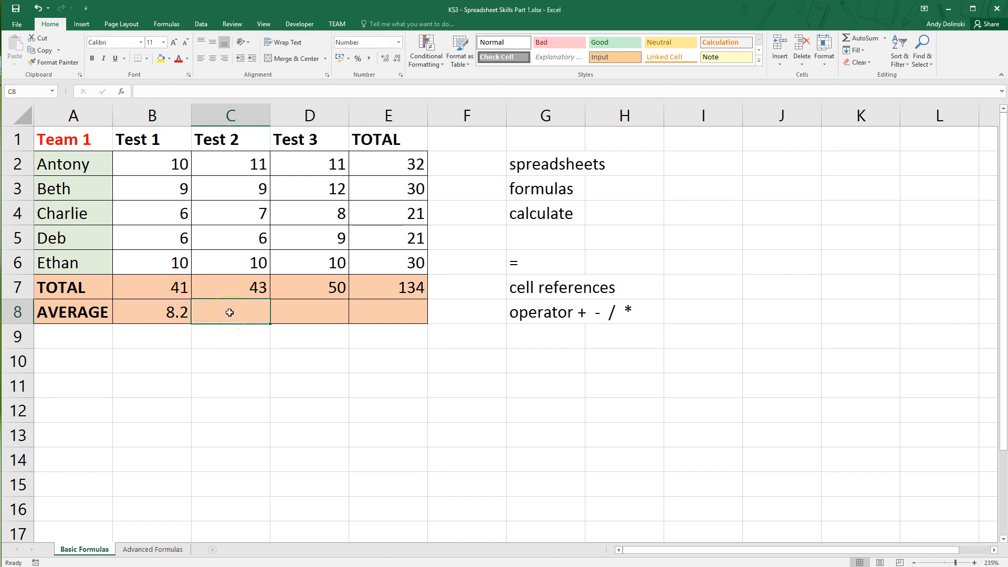
{"action": "type", "text": "="}
{"action": "left_click", "coordinate": [237, 287]}
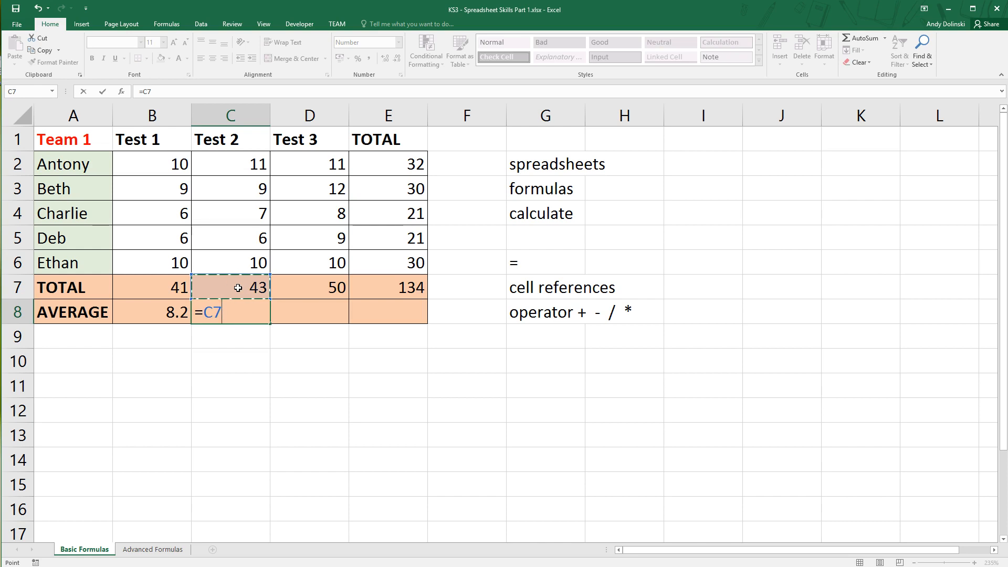
{"action": "type", "text": "/"}
{"action": "key", "text": "Return"}
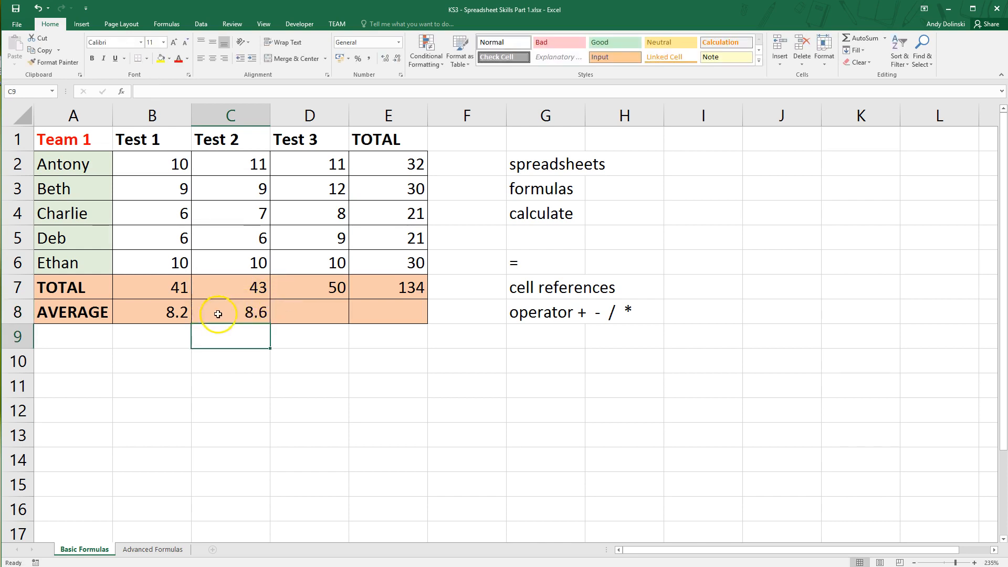
Fill the average formula from C8 across to D8 and E8.
{"action": "left_click", "coordinate": [246, 317]}
{"action": "left_click_drag", "start_coordinate": [266, 326], "coordinate": [411, 319]}
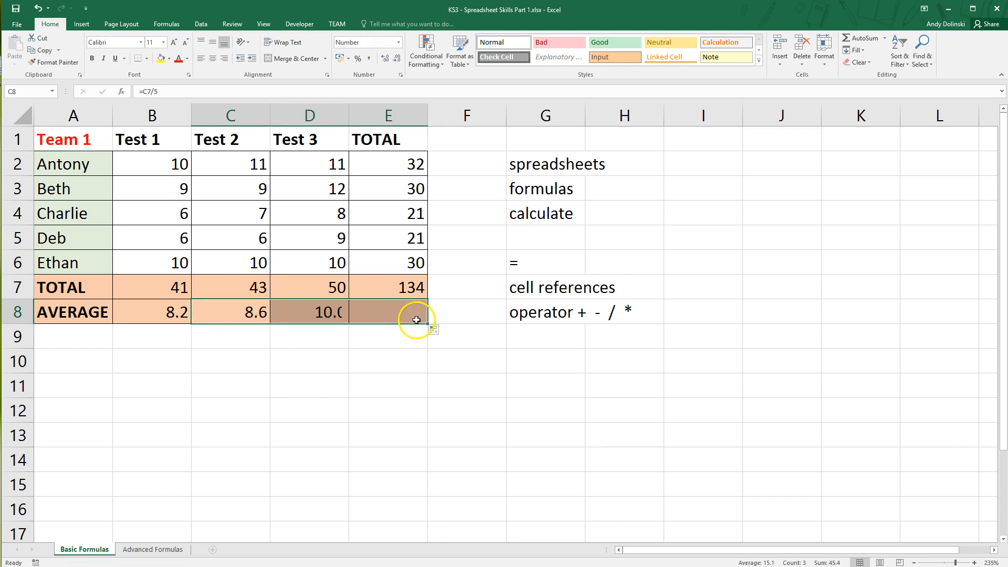
{"action": "left_click", "coordinate": [405, 339]}
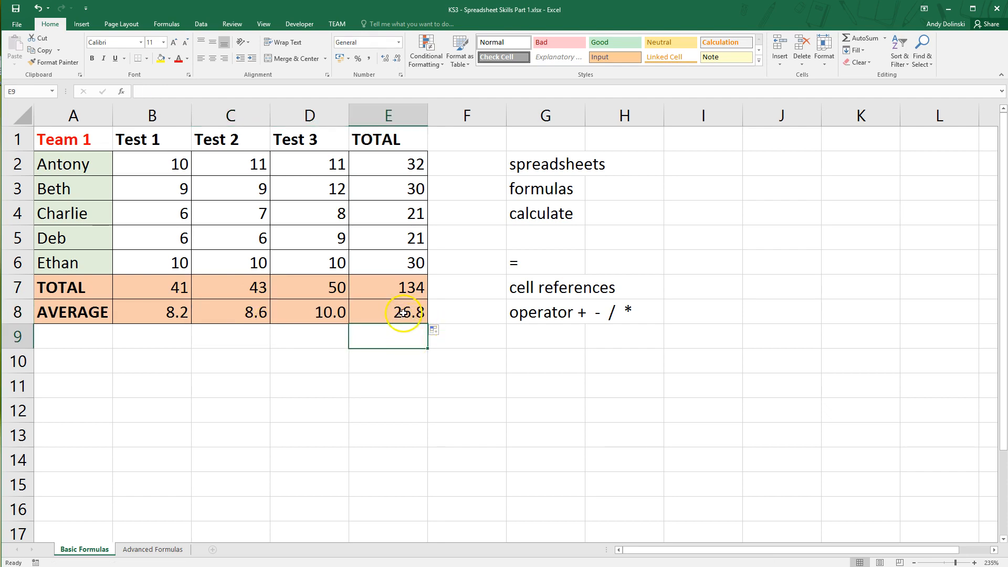
Try showing the averages in B8:E8 with no decimals and up to three decimals, and return them to one decimal place.
{"action": "left_click_drag", "start_coordinate": [412, 314], "coordinate": [156, 322]}
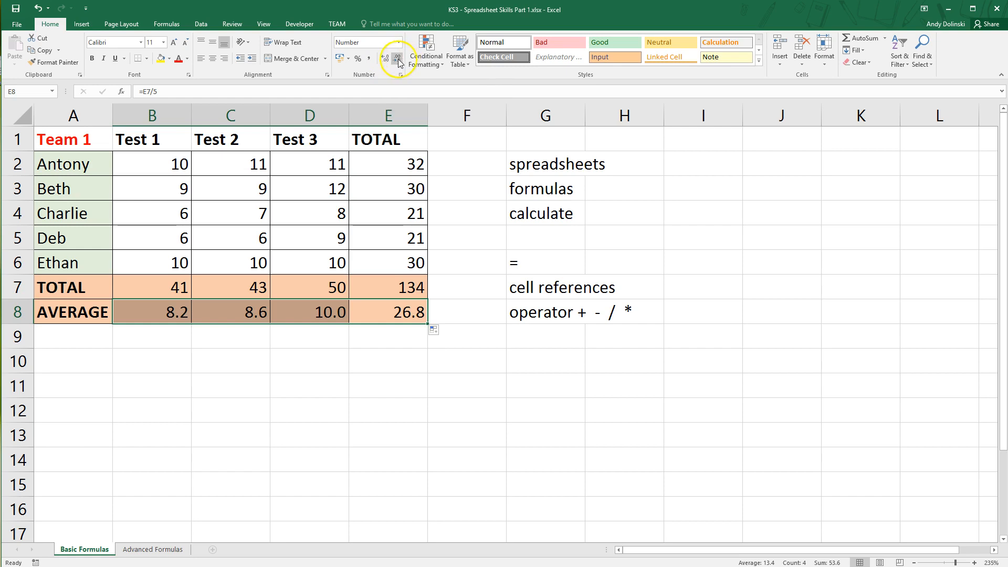
{"action": "left_click", "coordinate": [398, 59]}
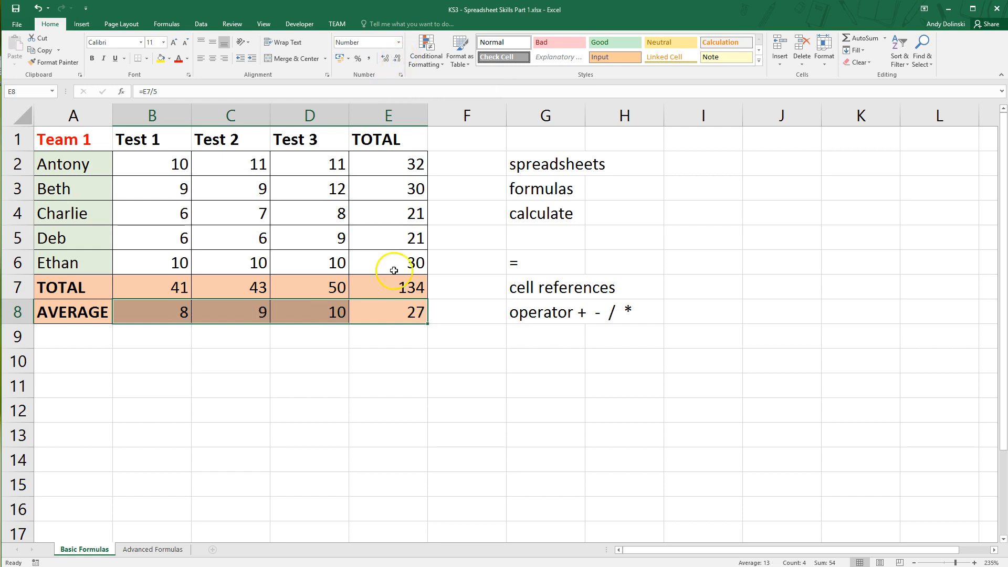
{"action": "left_click", "coordinate": [385, 62]}
{"action": "left_click", "coordinate": [385, 61]}
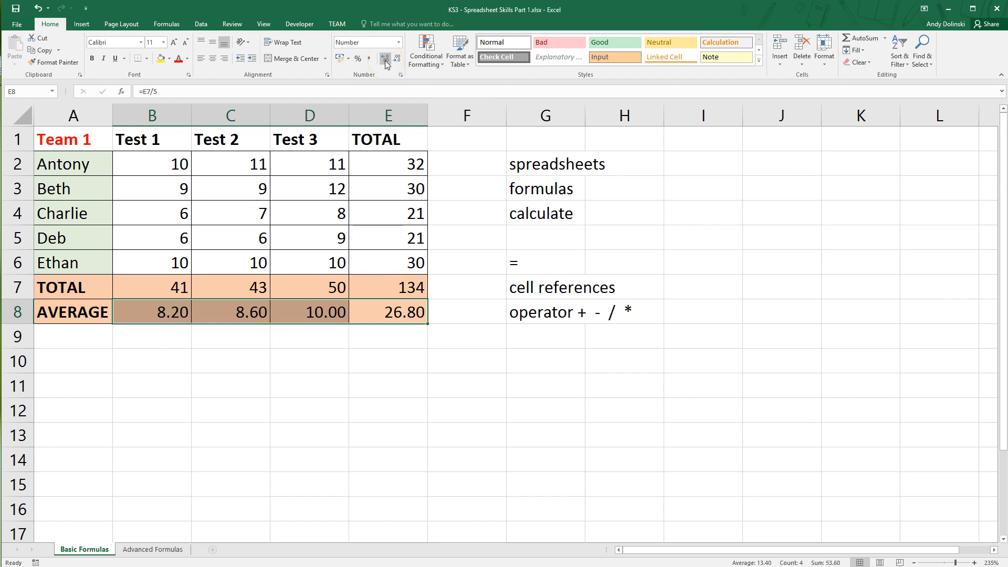
{"action": "left_click", "coordinate": [385, 61]}
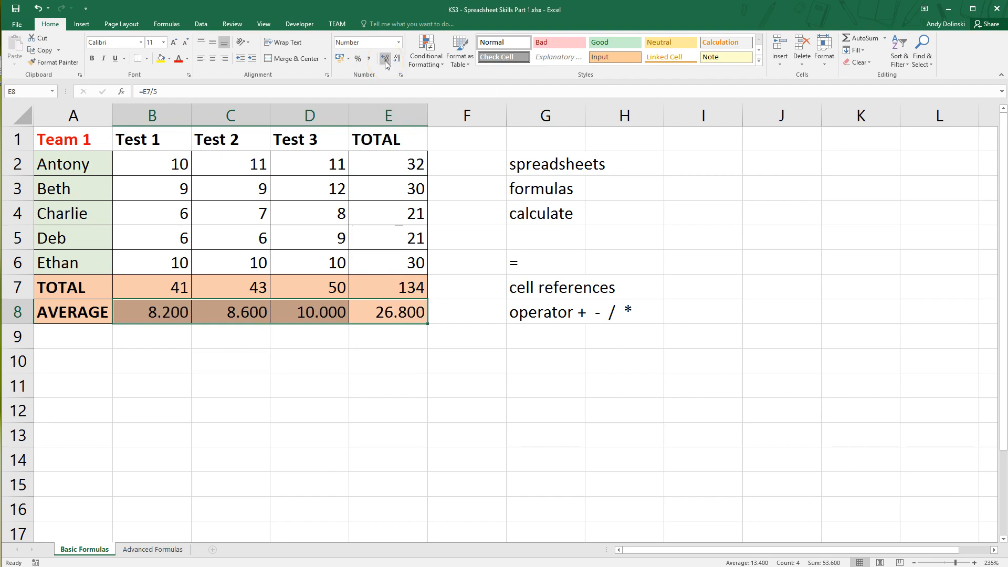
{"action": "left_click", "coordinate": [397, 60]}
{"action": "left_click", "coordinate": [397, 60]}
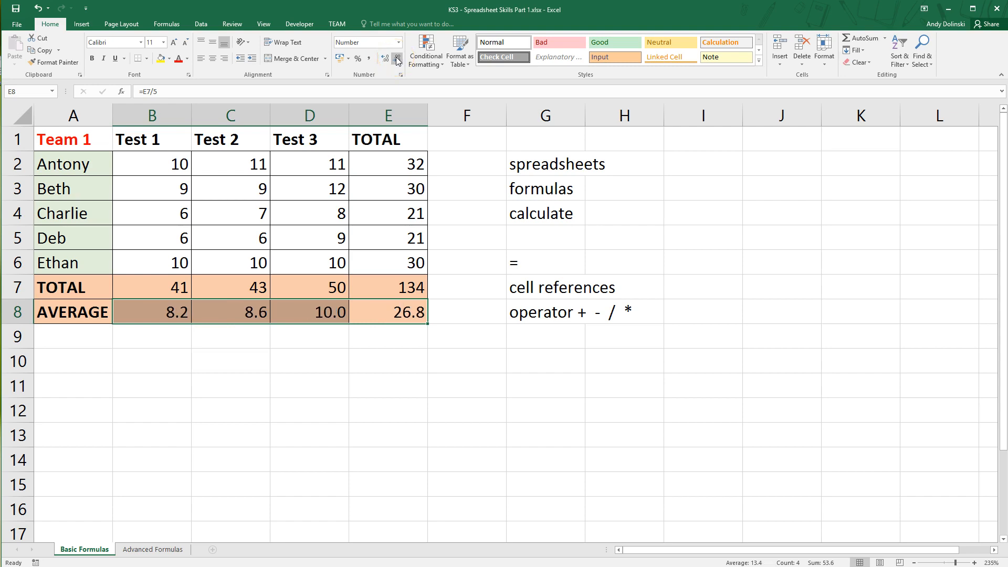
{"action": "left_click", "coordinate": [210, 335]}
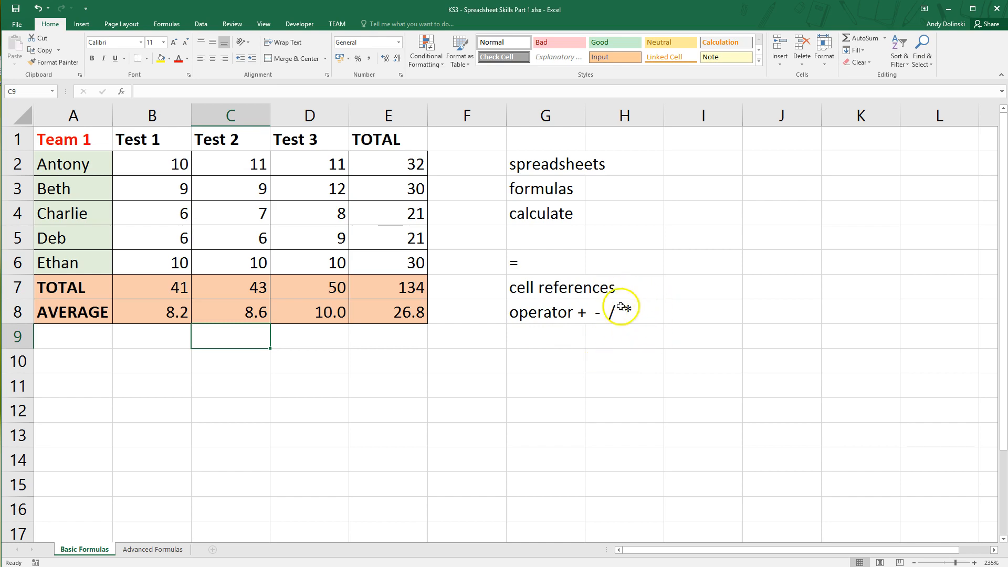
Add the note "numpad" in G10, below the operator note.
{"action": "left_click", "coordinate": [535, 361]}
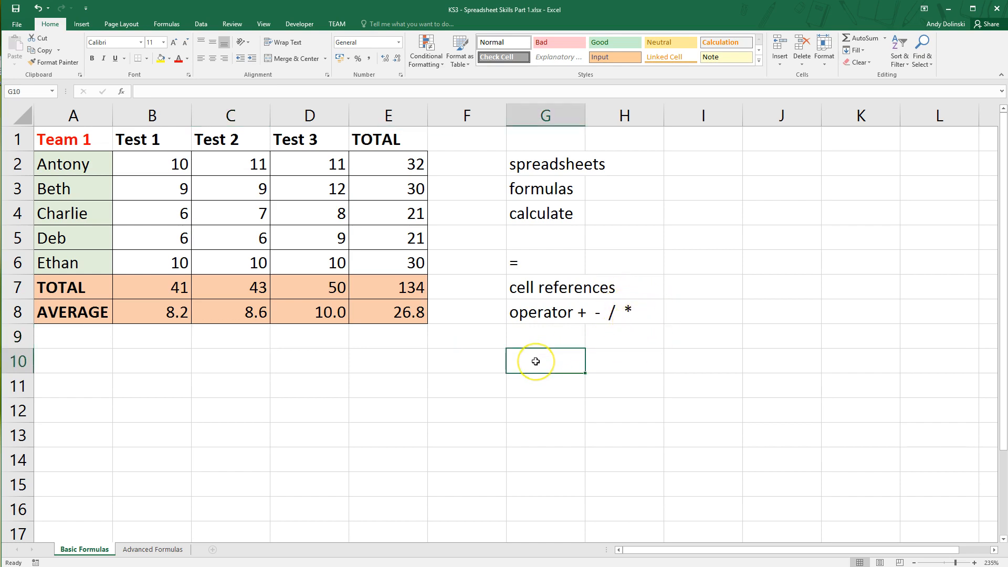
{"action": "type", "text": "numpad"}
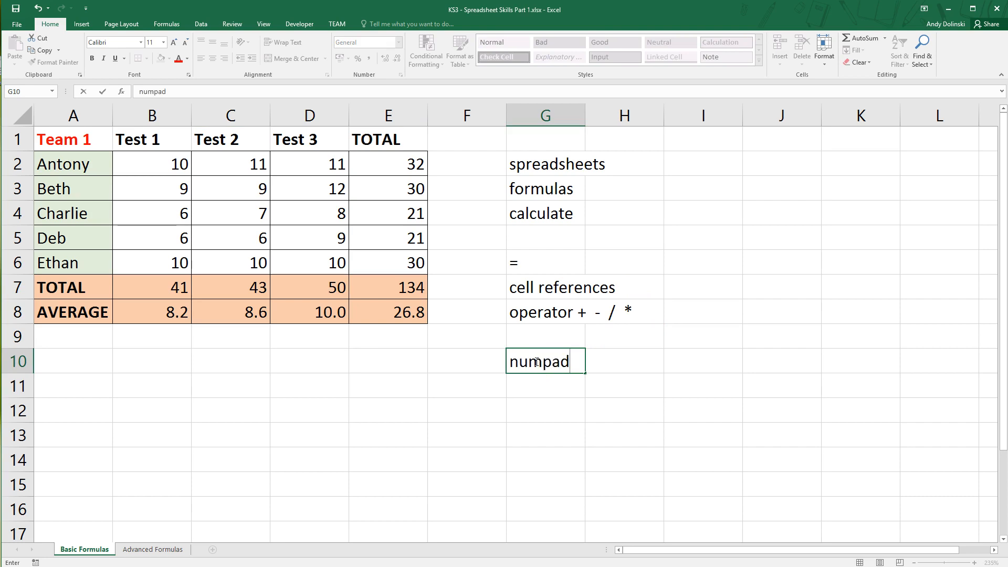
{"action": "key", "text": "Return"}
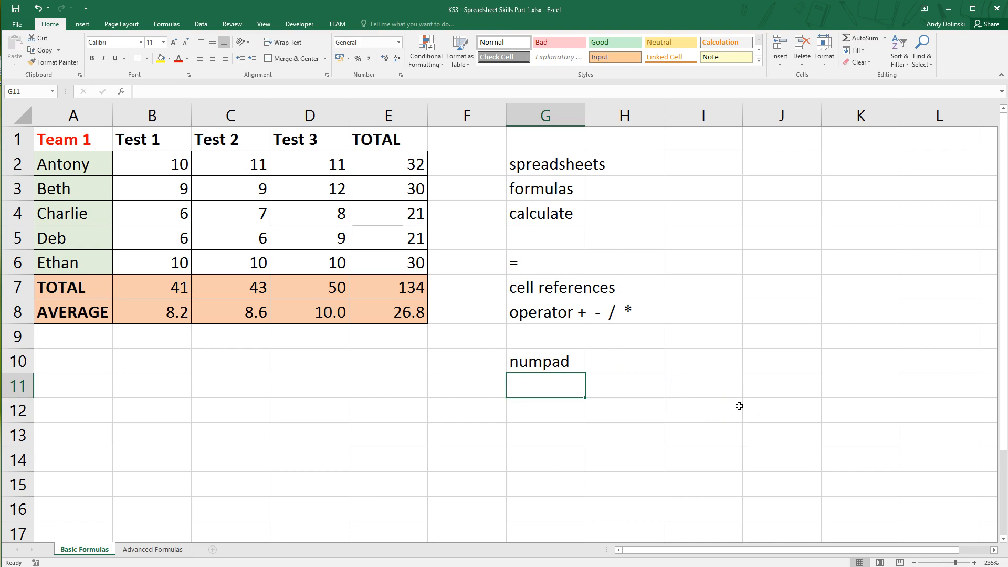
Switch to the Advanced Formulas worksheet.
{"action": "left_click", "coordinate": [152, 549]}
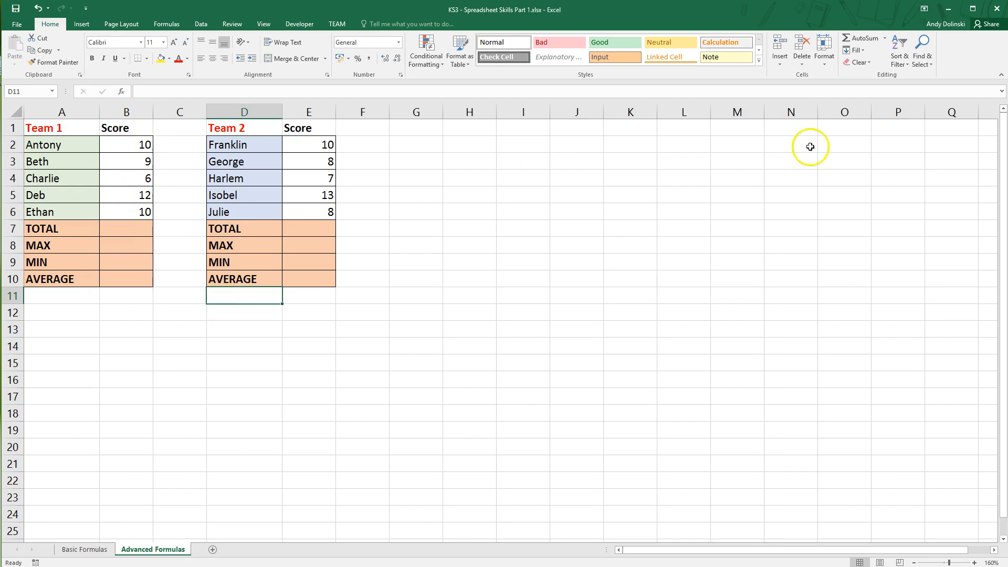